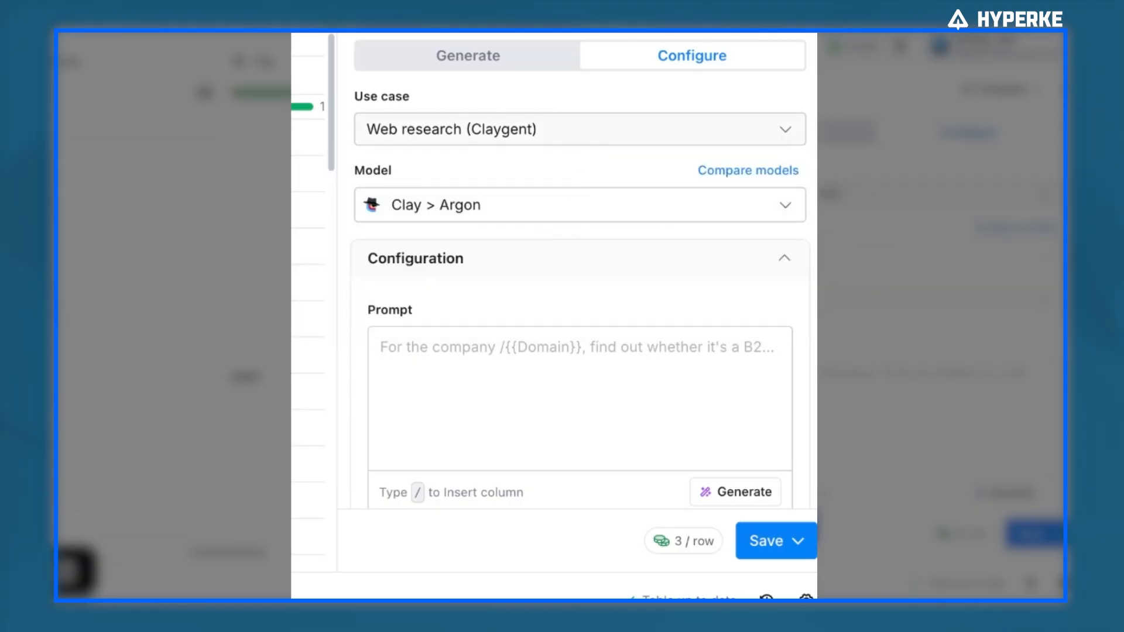
Browse the Model list of the web research column to compare the available AI models
click(602, 205)
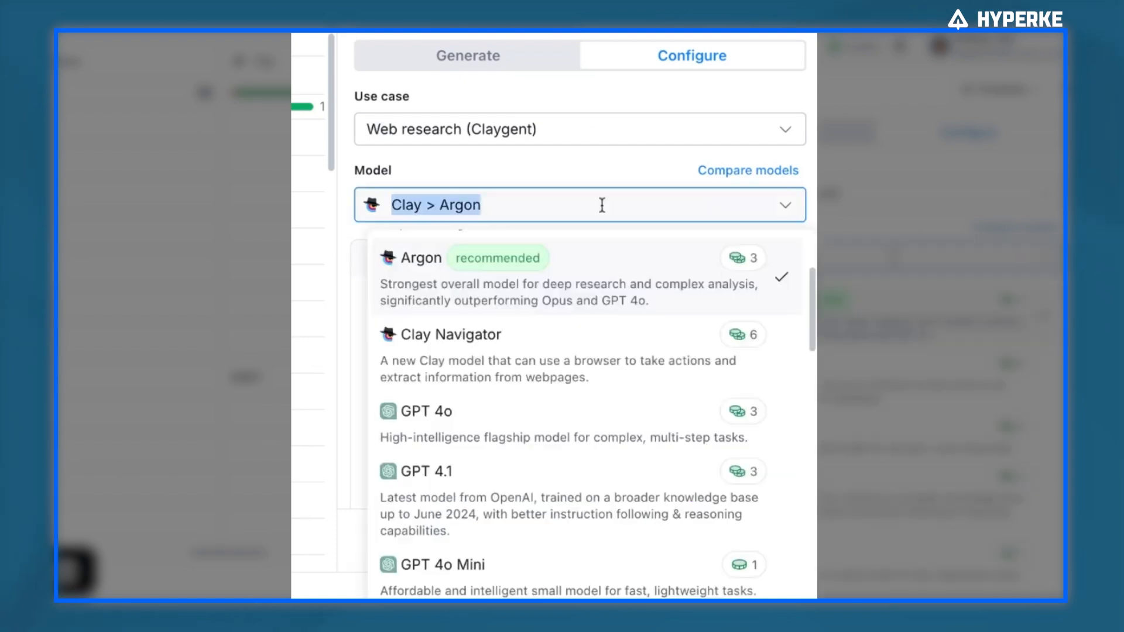
scroll(597, 334, down, 2)
scroll(595, 352, up, 4)
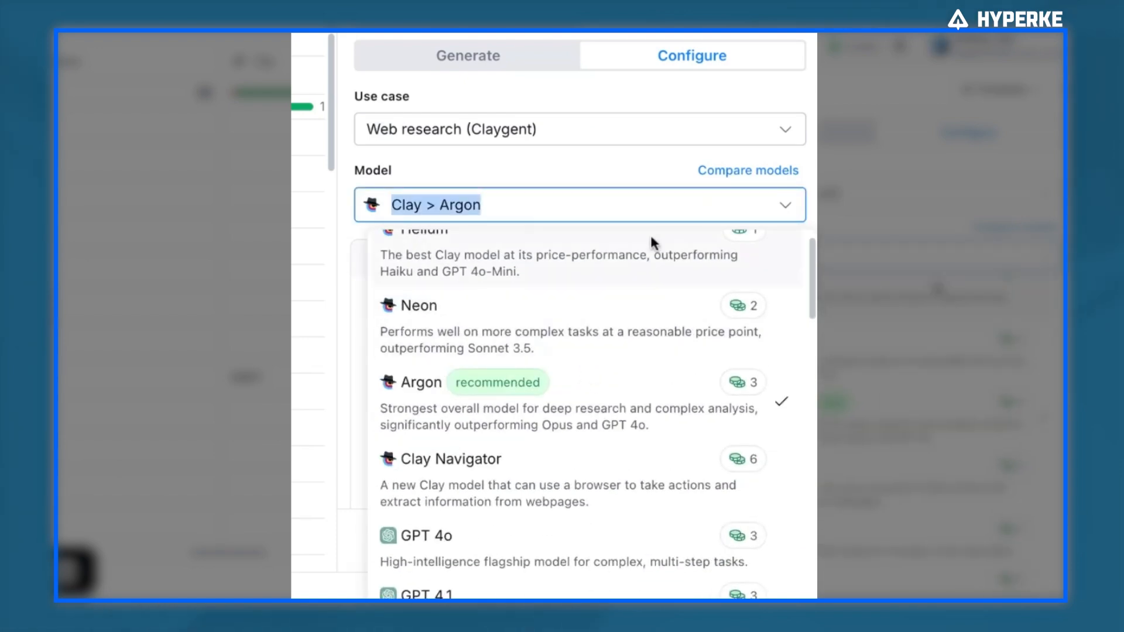
scroll(640, 281, up, 1)
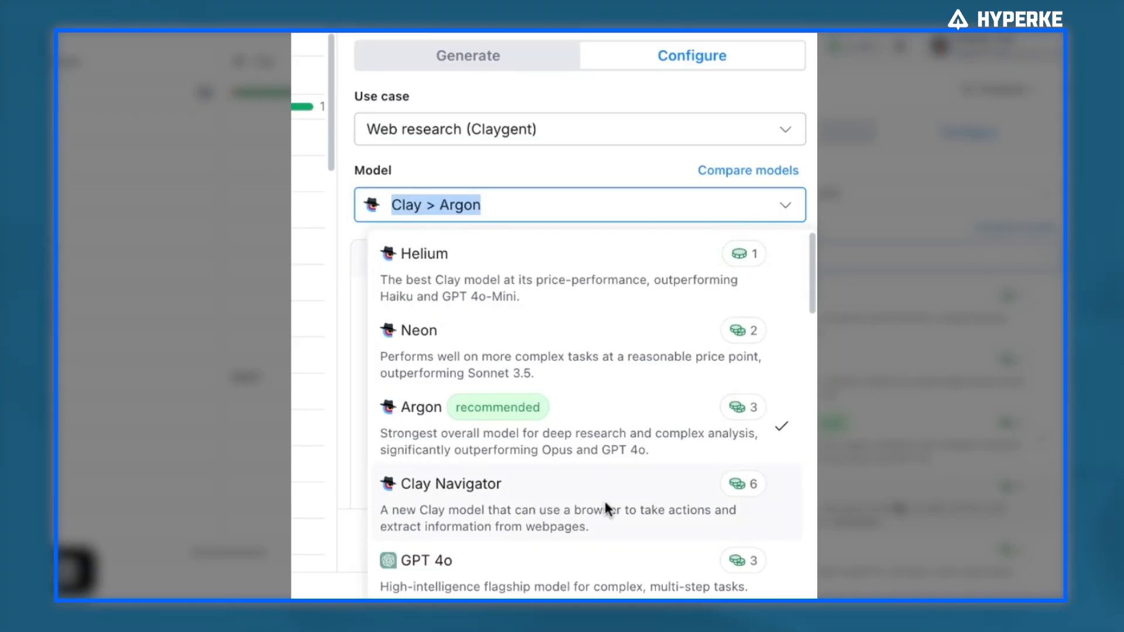
scroll(605, 503, down, 4)
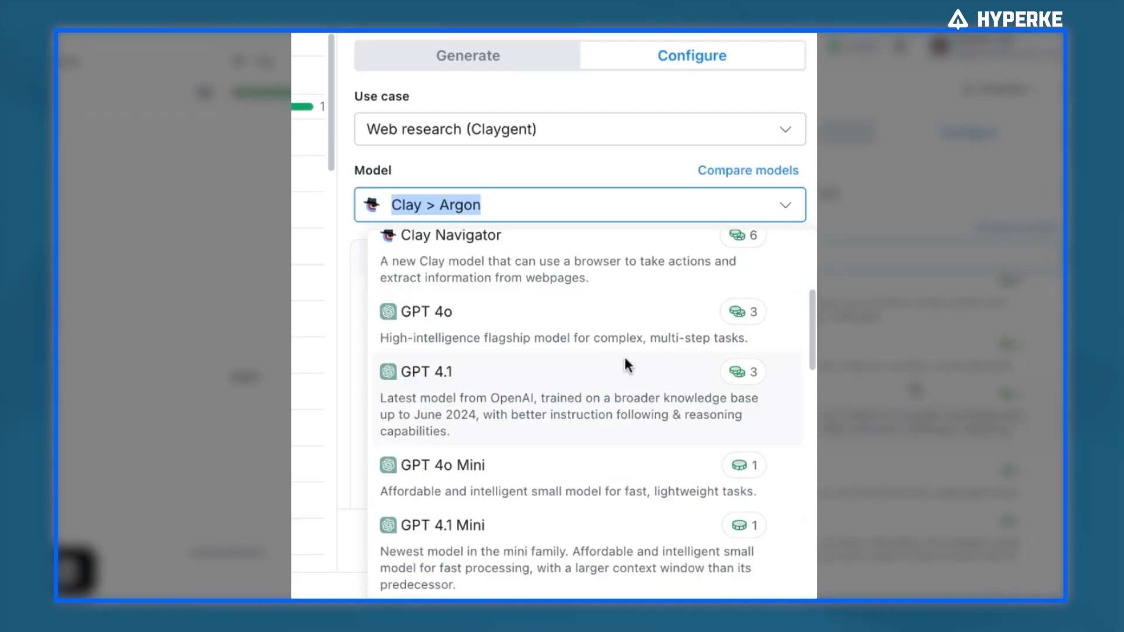
scroll(628, 365, up, 2)
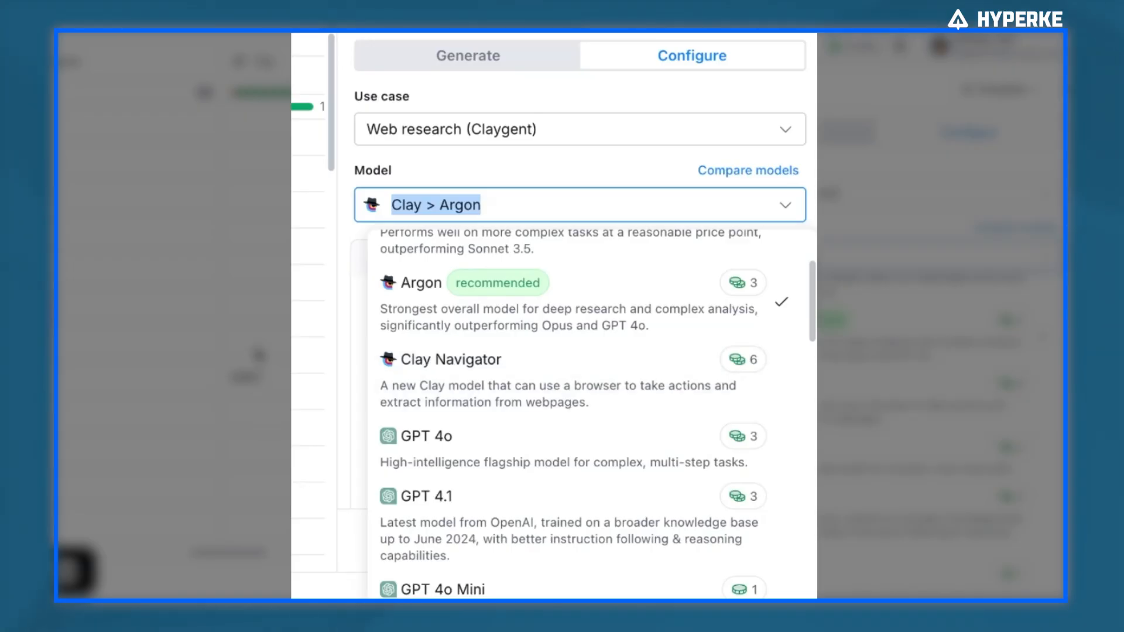
click(522, 167)
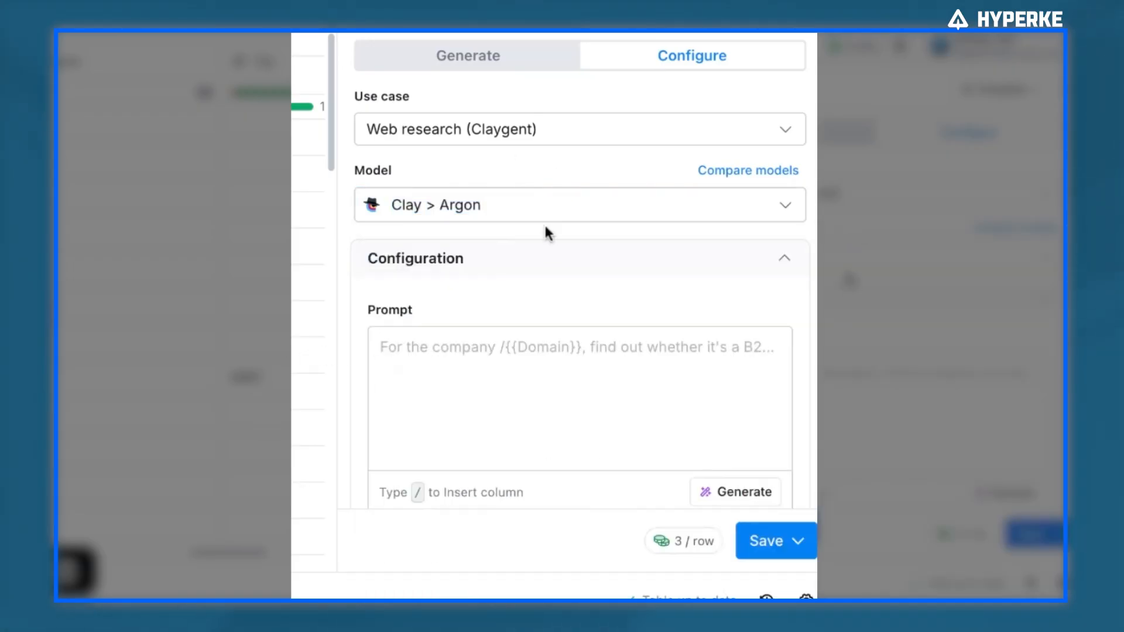
Review the model list and the available Use case options without changing them
click(601, 208)
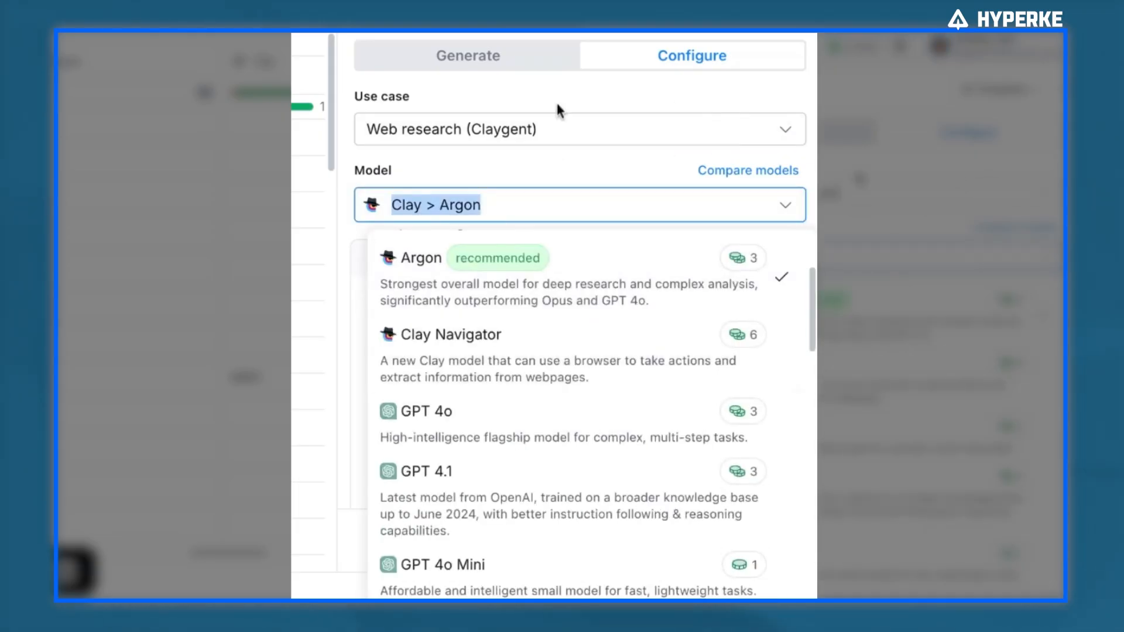
click(694, 69)
click(462, 138)
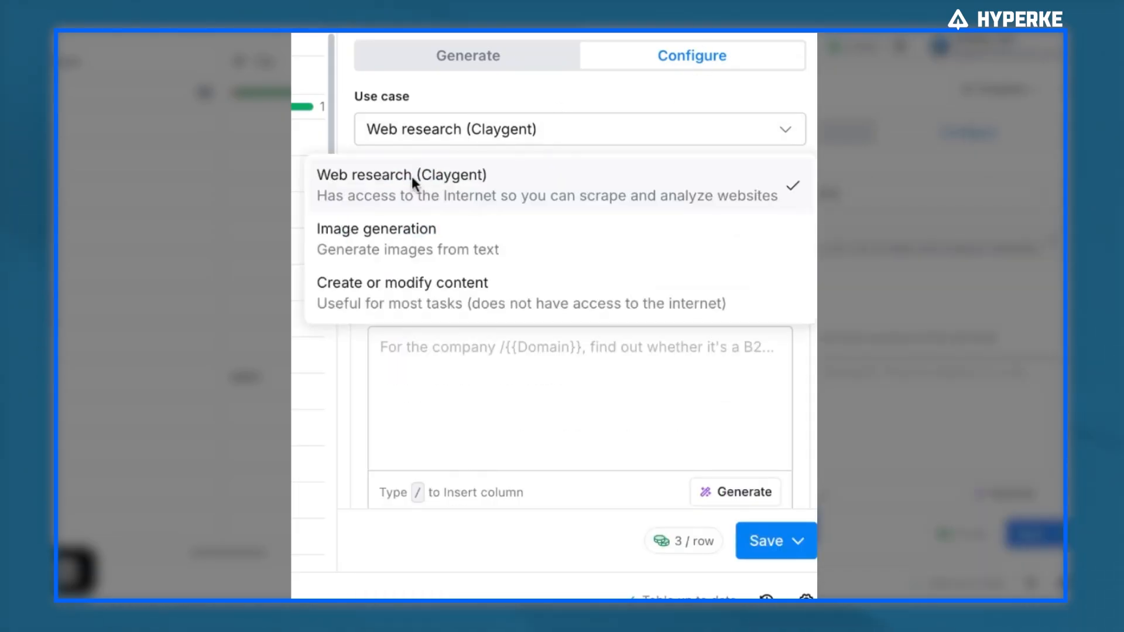
click(555, 100)
Switch the model to OpenAI GPT 4.1 Mini
click(502, 215)
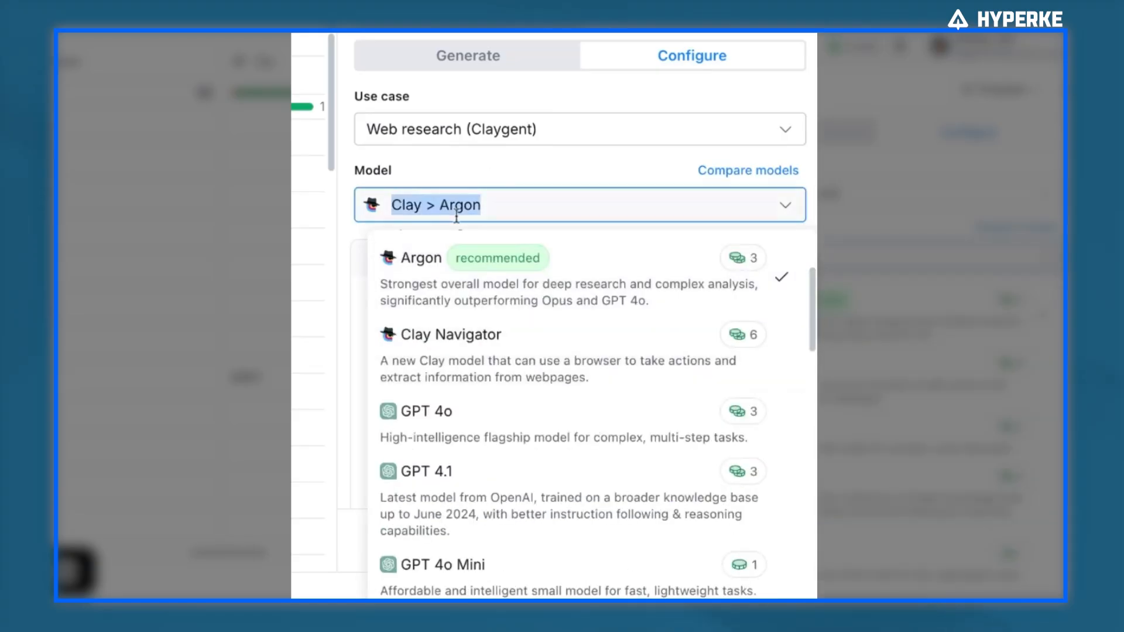
scroll(586, 334, down, 3)
scroll(571, 281, up, 5)
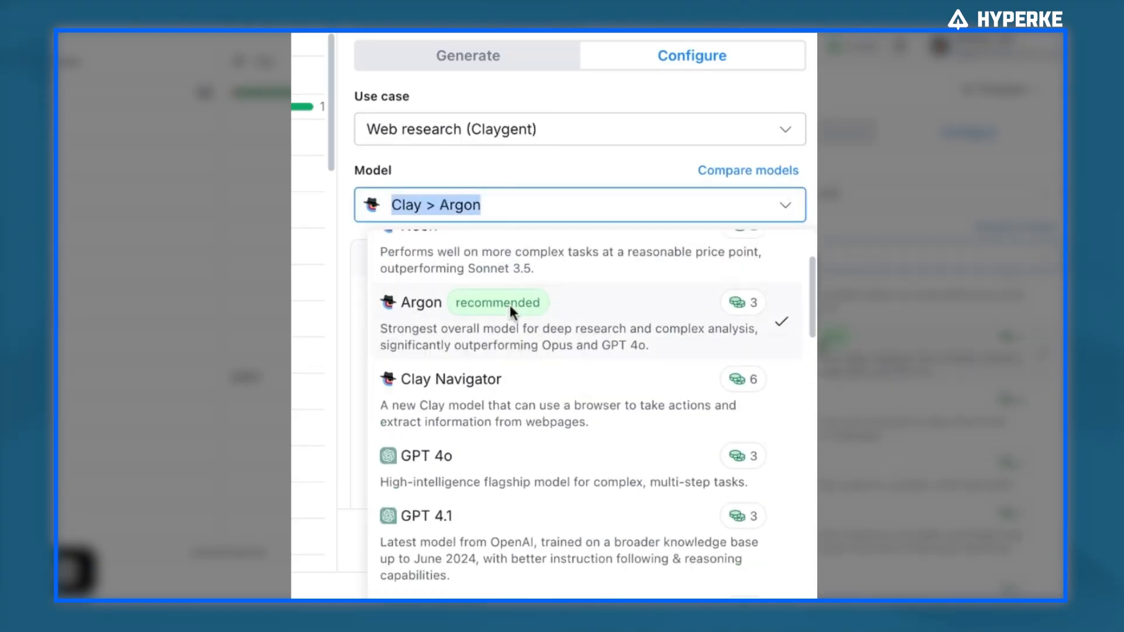
scroll(617, 352, down, 4)
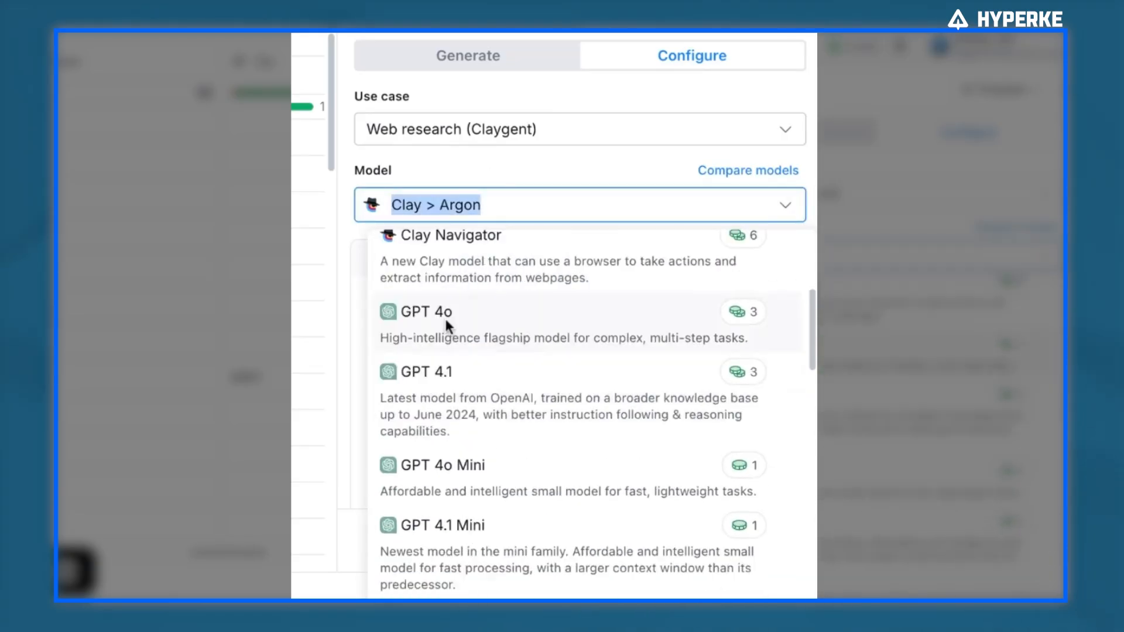
scroll(494, 321, down, 2)
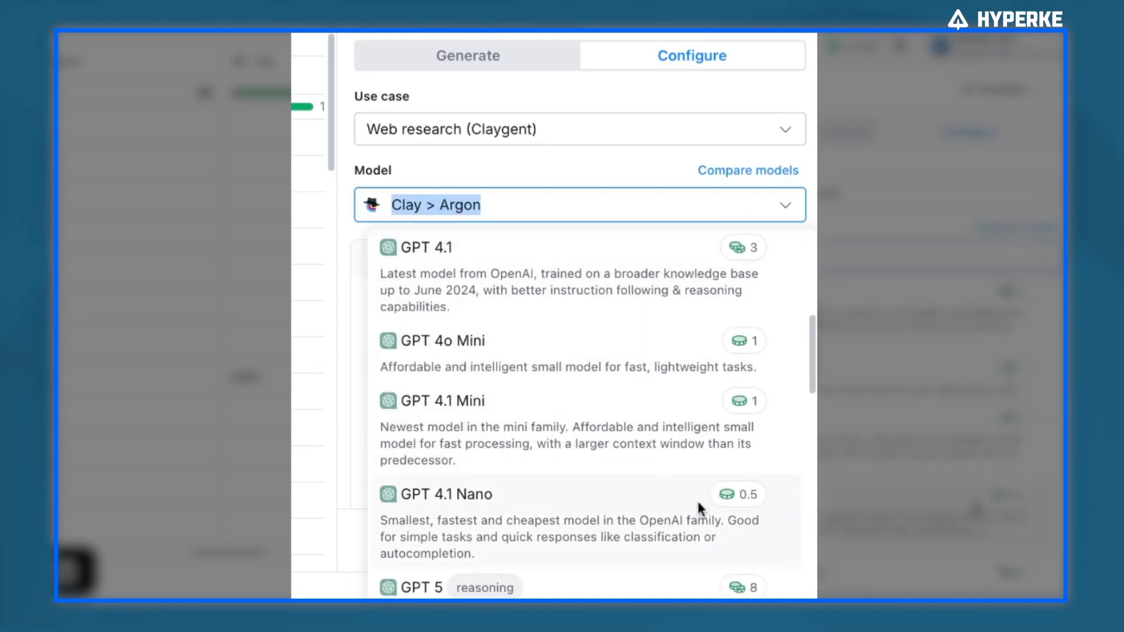
scroll(685, 394, up, 2)
scroll(626, 391, down, 4)
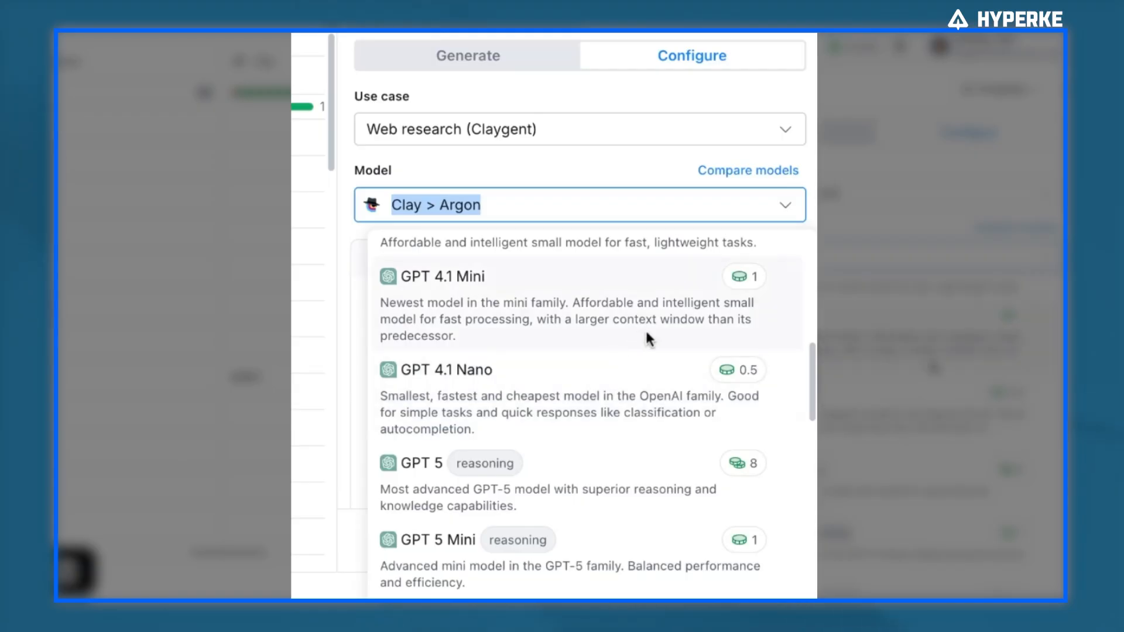
scroll(584, 387, down, 2)
scroll(658, 398, up, 2)
click(607, 309)
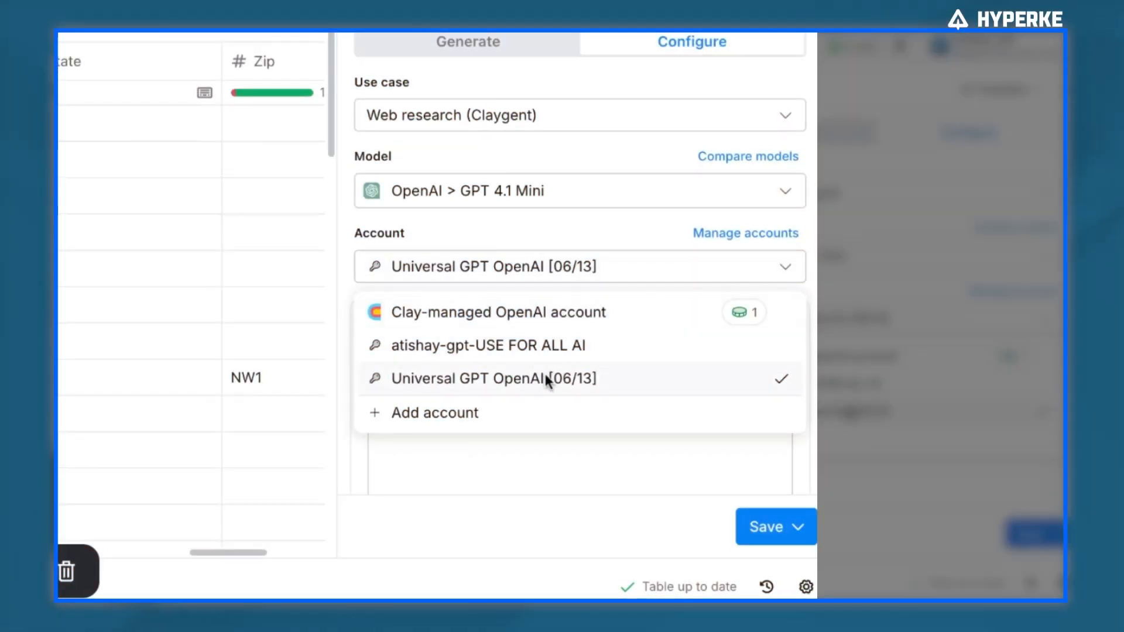
Enter the prompt "find the description for" followed by the Domain column, then save and run it on 10 rows
click(529, 219)
scroll(562, 263, down, 2)
click(568, 359)
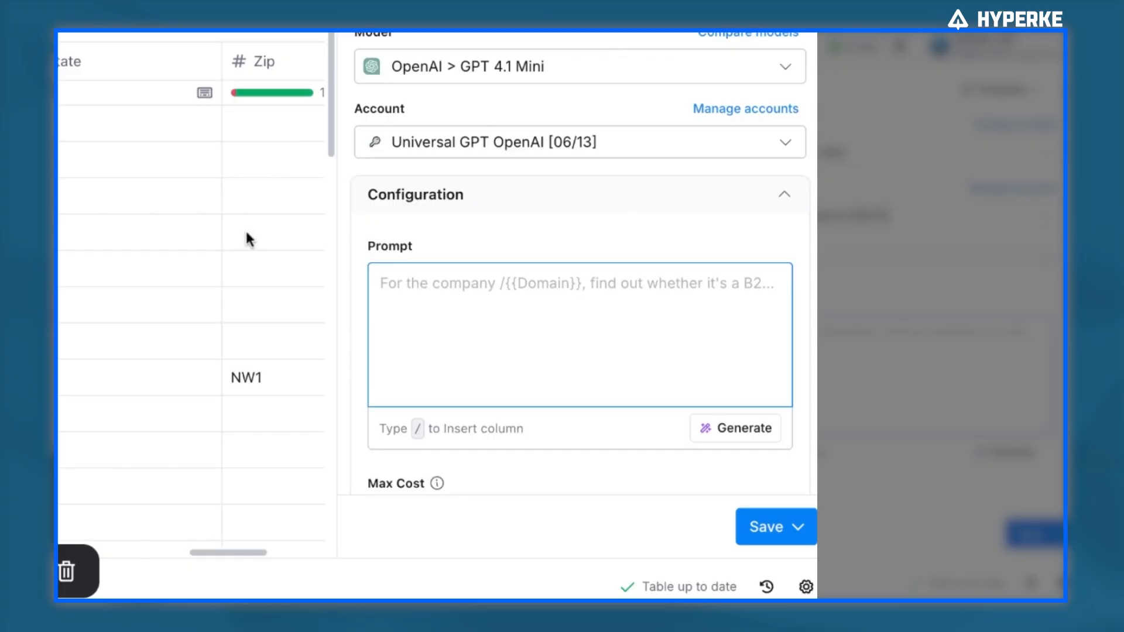
scroll(244, 230, right, 3)
text(find th)
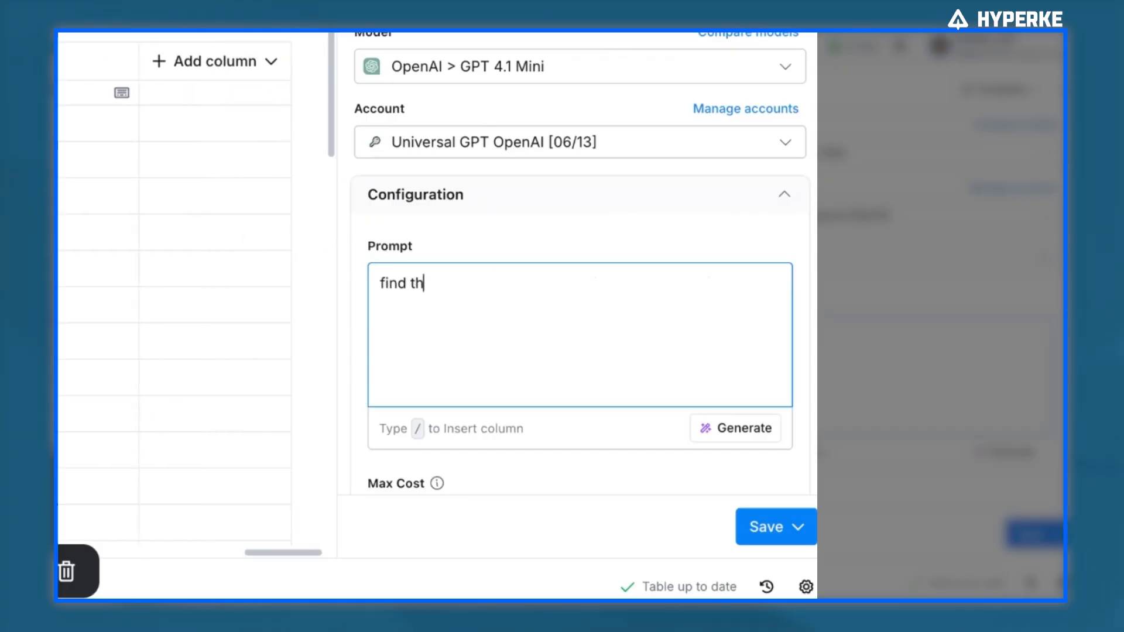
text(e description for /domain)
key(Return)
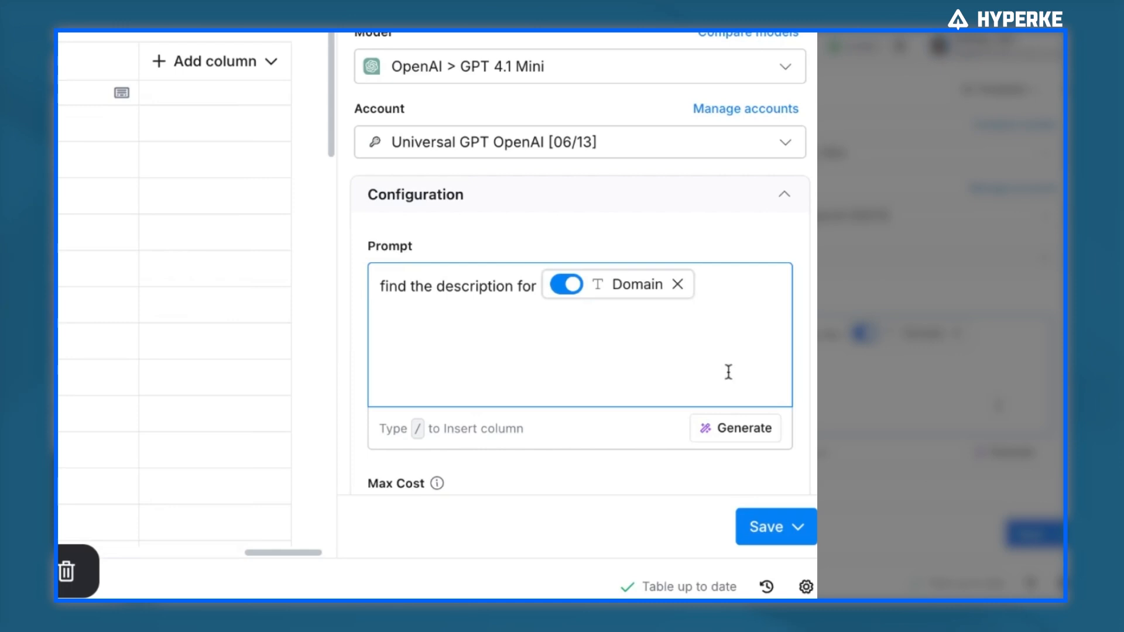
click(781, 531)
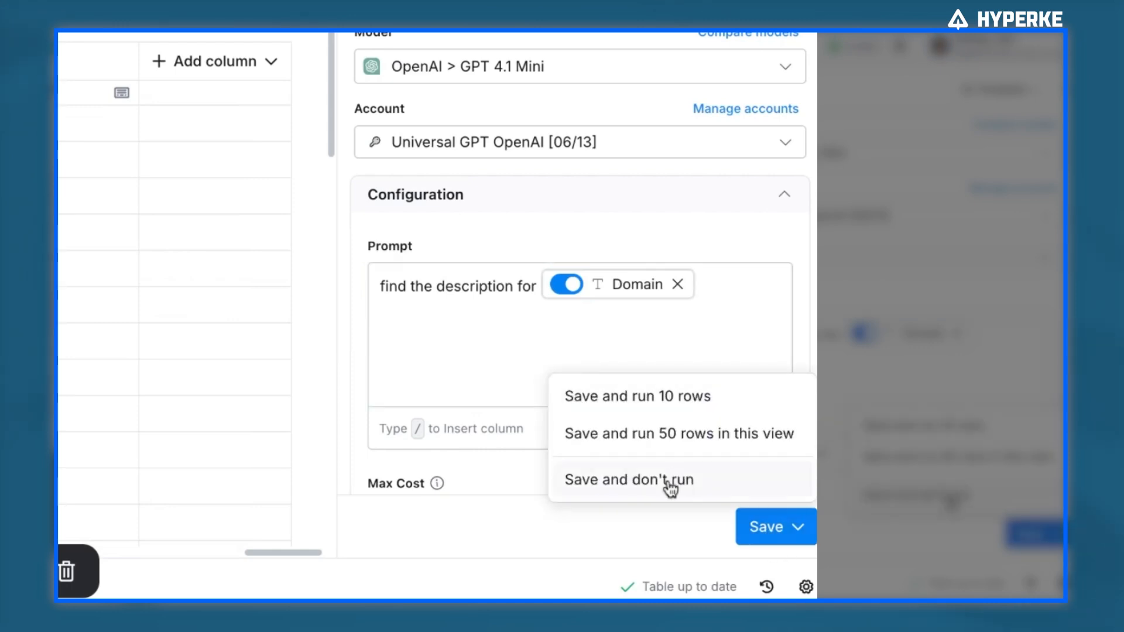
click(703, 411)
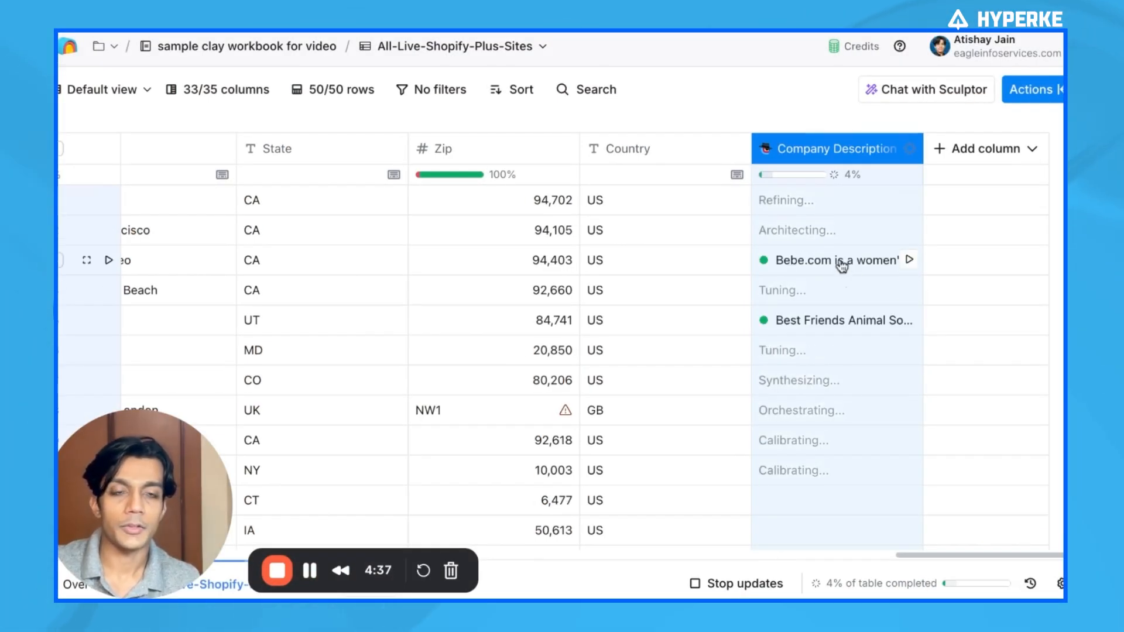
Switch to the notes document and read the outline comparing content-creation AI with Claygent web research
click(840, 265)
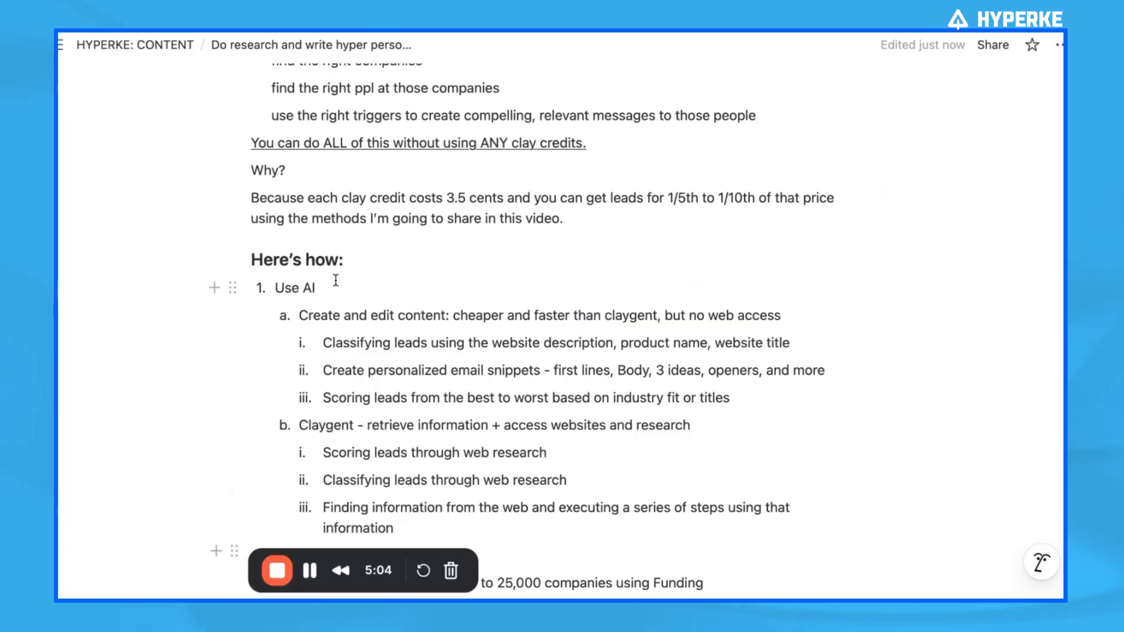
scroll(375, 404, down, 3)
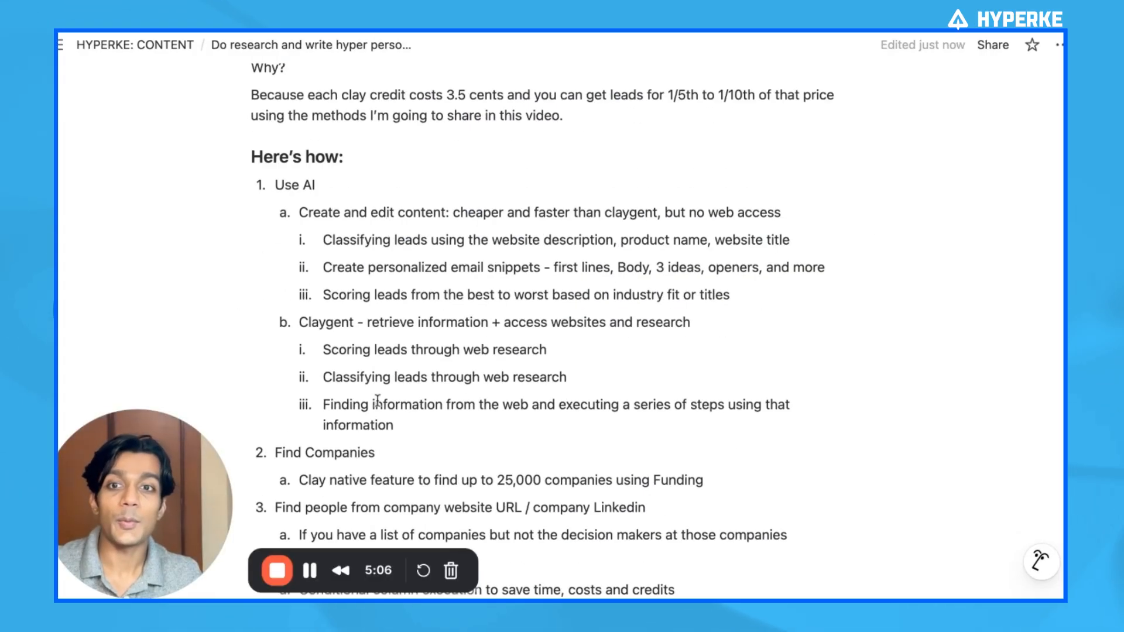
triple_click(300, 322)
drag(300, 324, 700, 332)
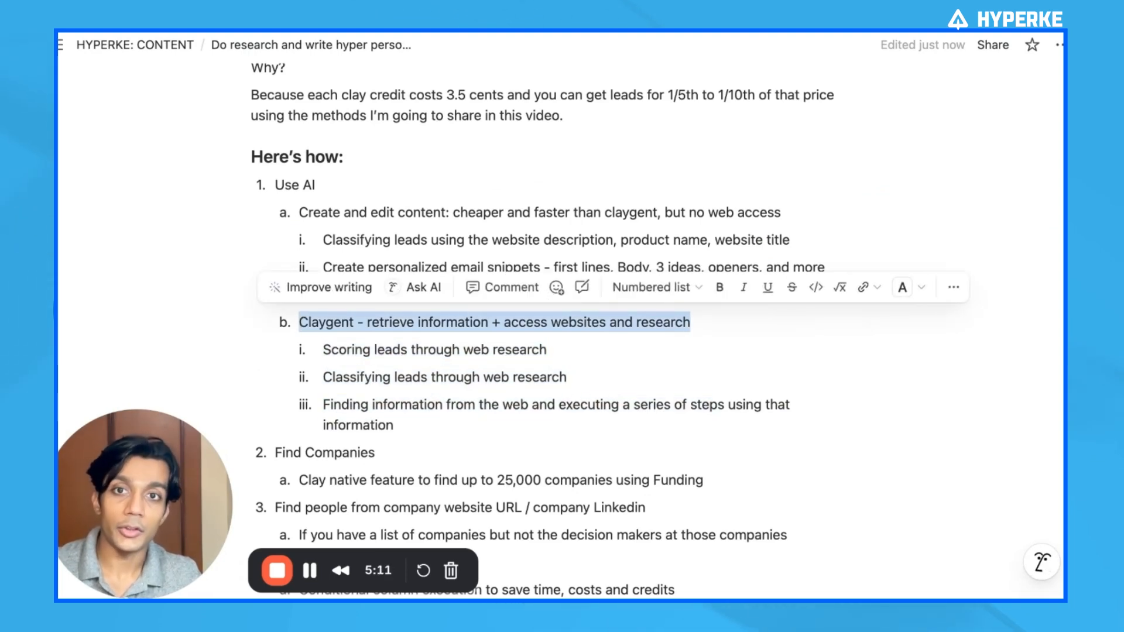
double_click(323, 212)
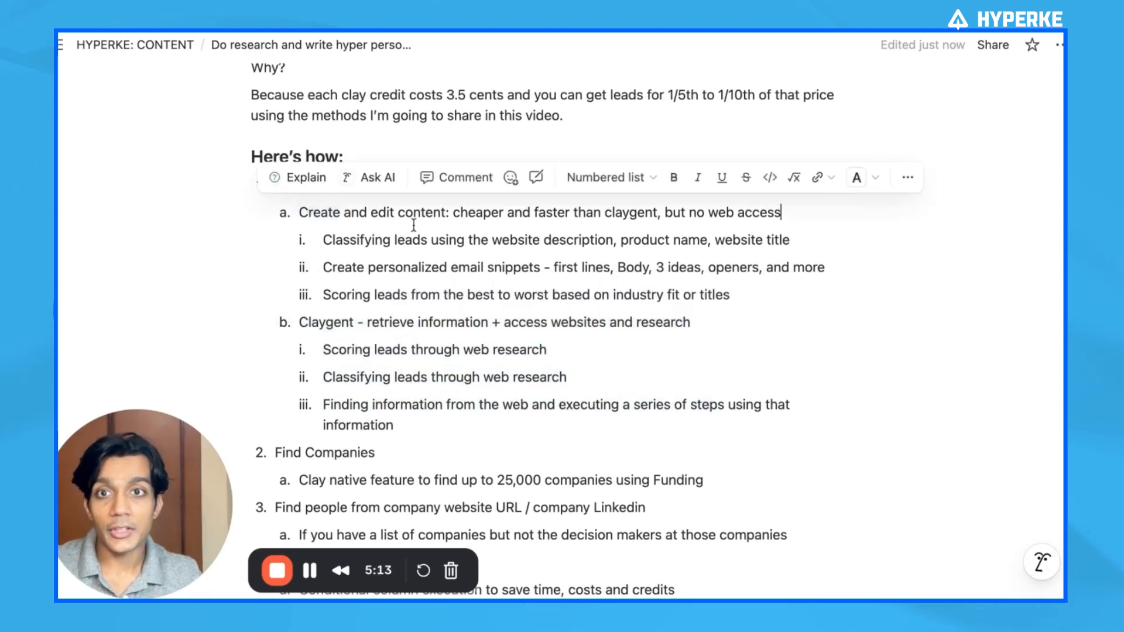
key(Escape)
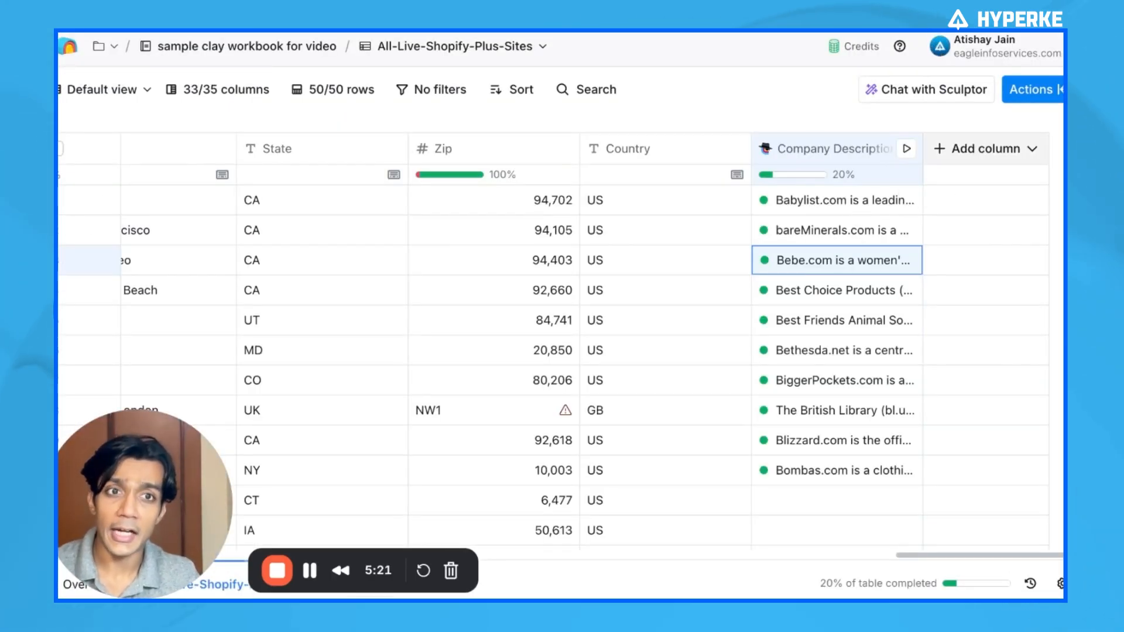
Add a new Use AI column and set its use case to Create or modify content
click(981, 150)
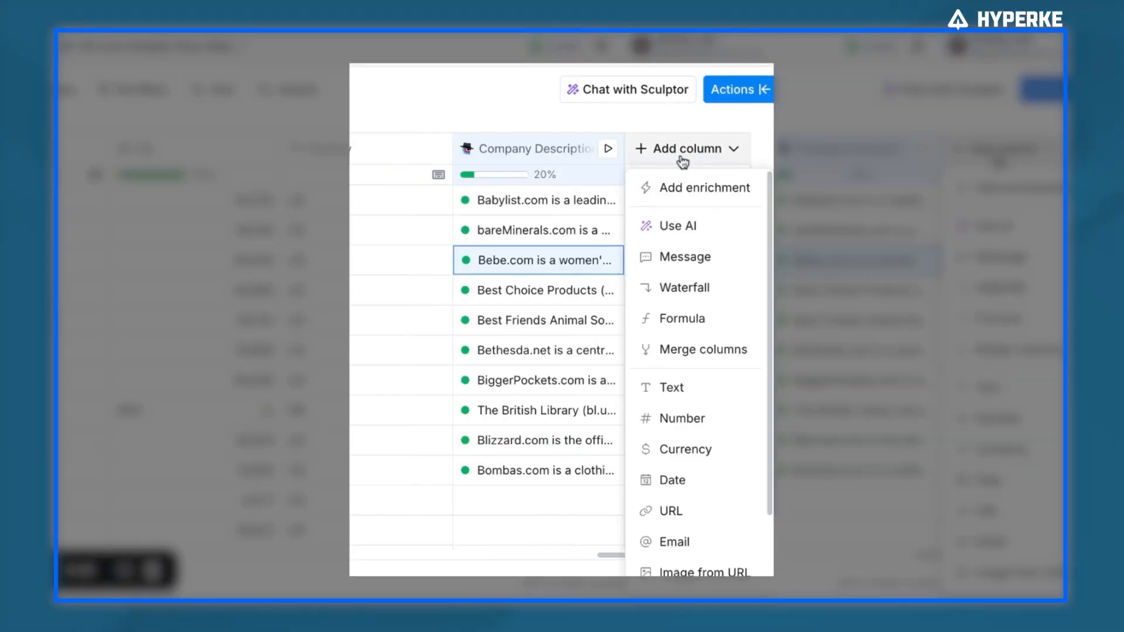
click(693, 243)
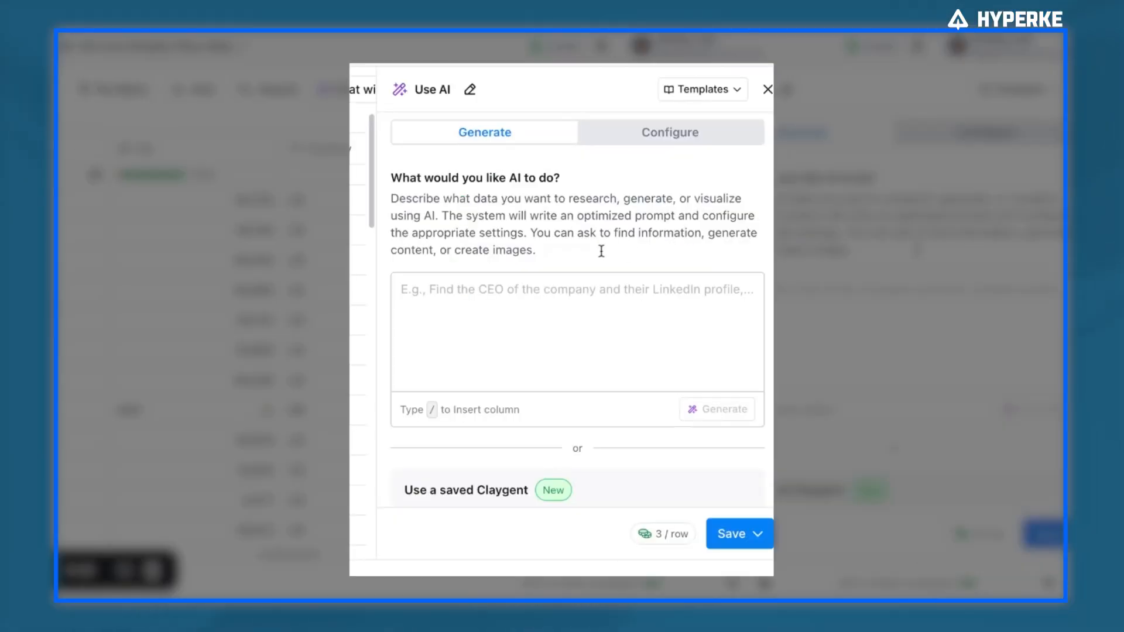
click(659, 141)
click(549, 205)
click(477, 323)
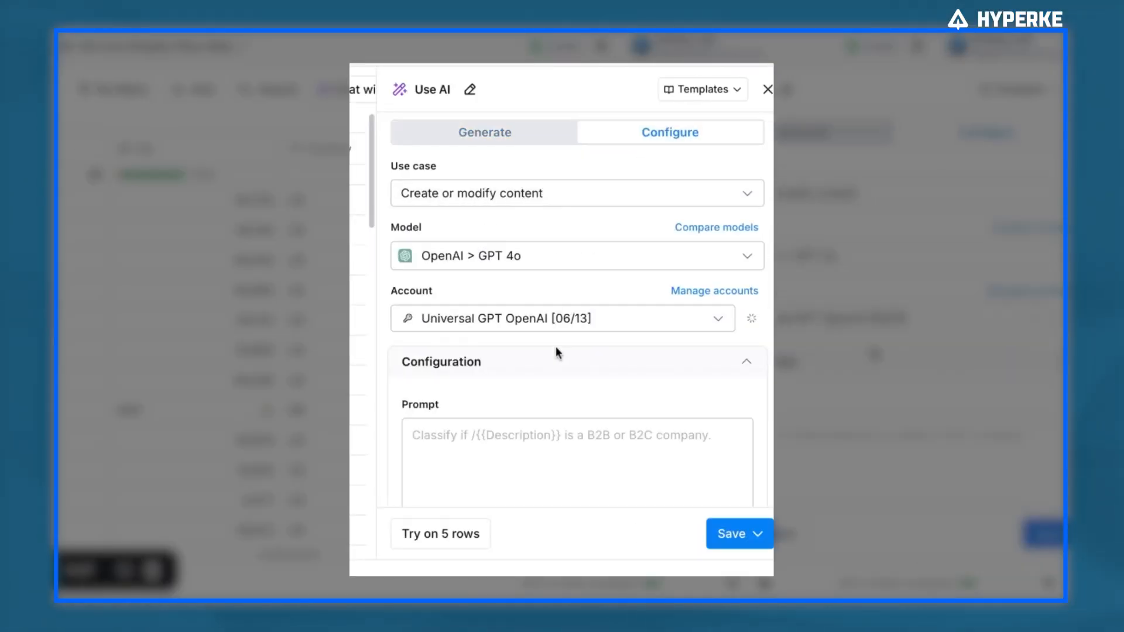
Inspect the account and model options for the new AI column, keeping GPT 4o
click(678, 330)
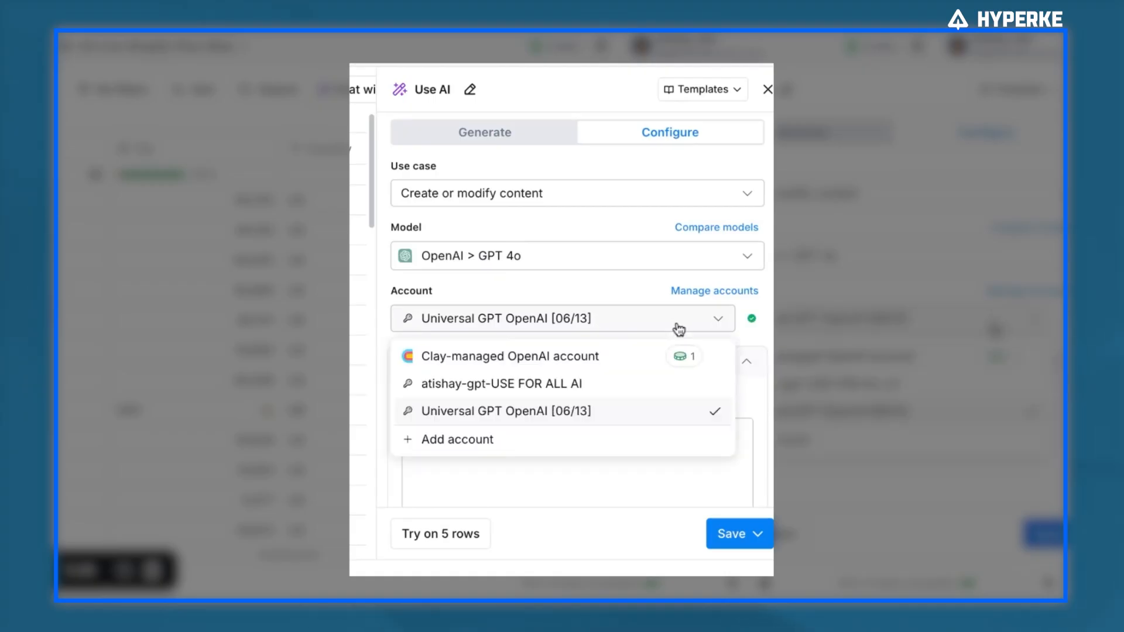
click(650, 260)
scroll(655, 431, down, 6)
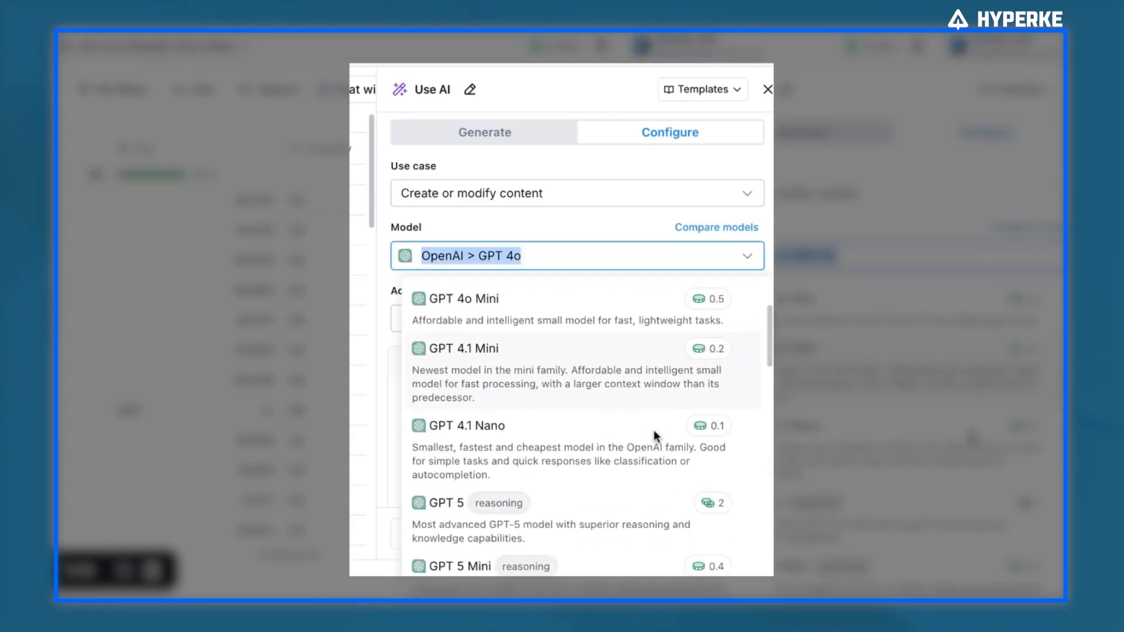
scroll(654, 431, up, 4)
click(624, 218)
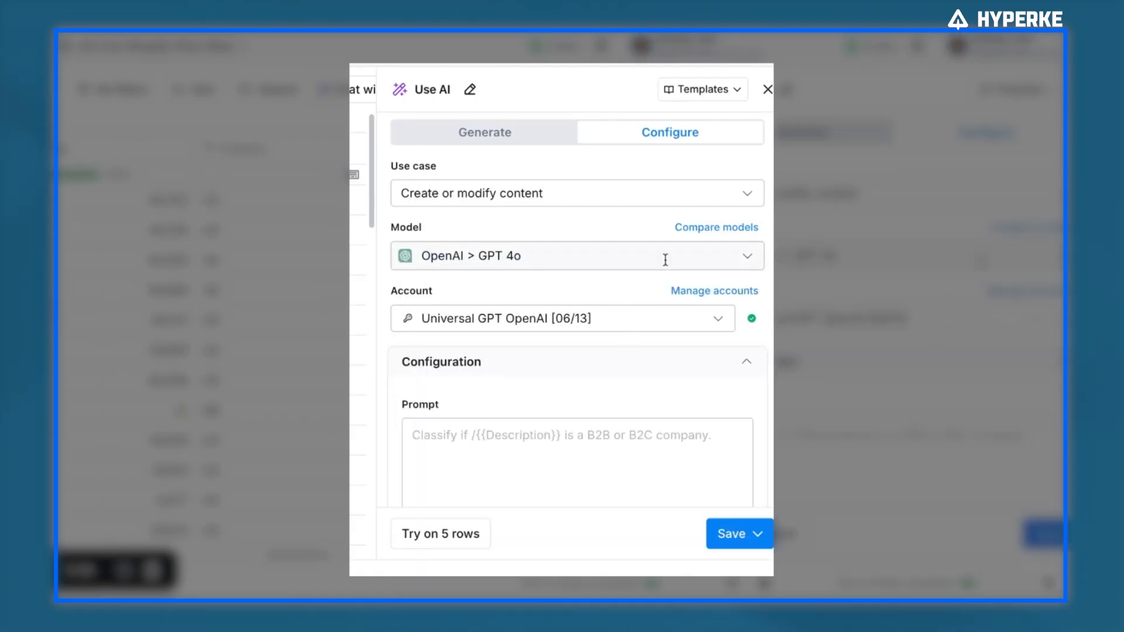
scroll(307, 297, right, 6)
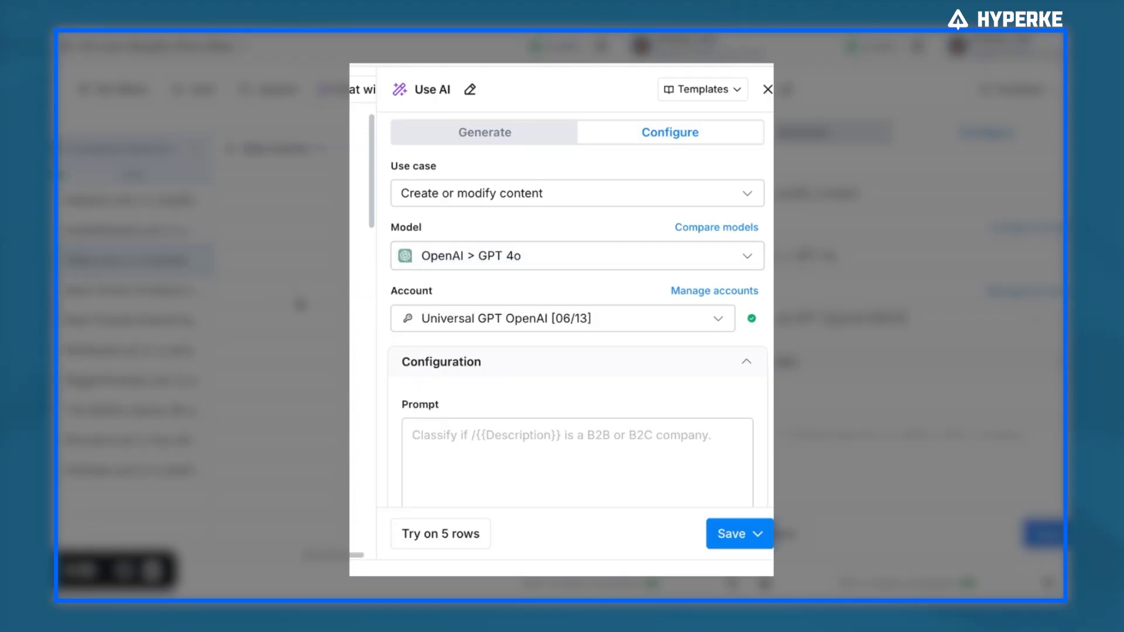
Write the prompt "what kind of a brand is this based on" and insert the Company Description response column
click(569, 481)
text(what)
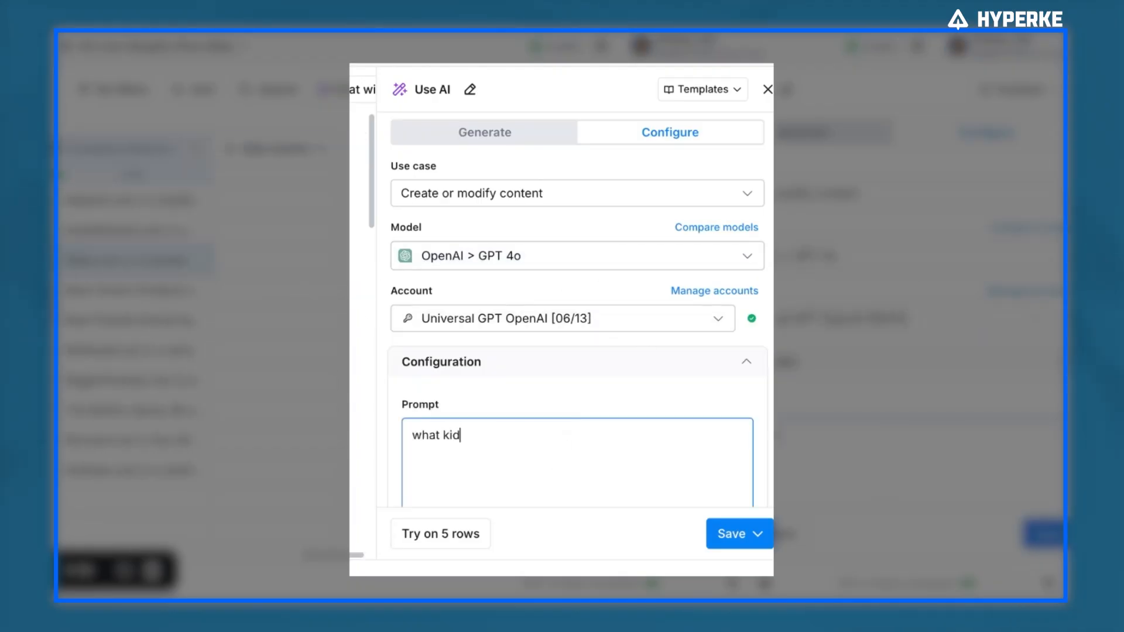
text( kind of a brand is this one)
text( /descript)
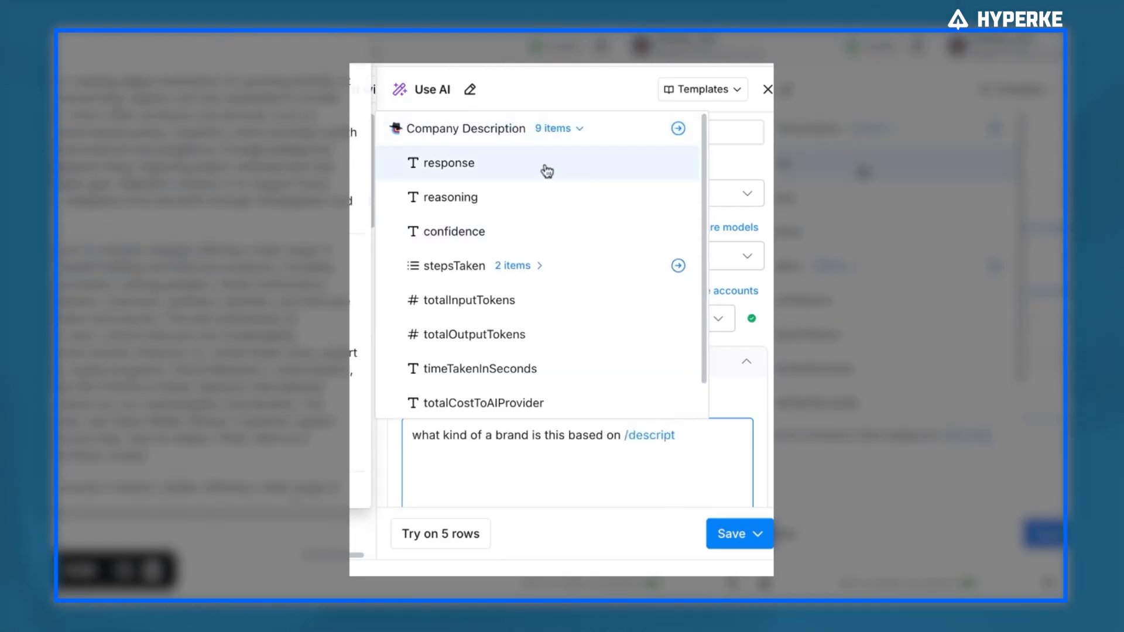
click(542, 168)
Save the AI column and run it on 10 rows
click(732, 533)
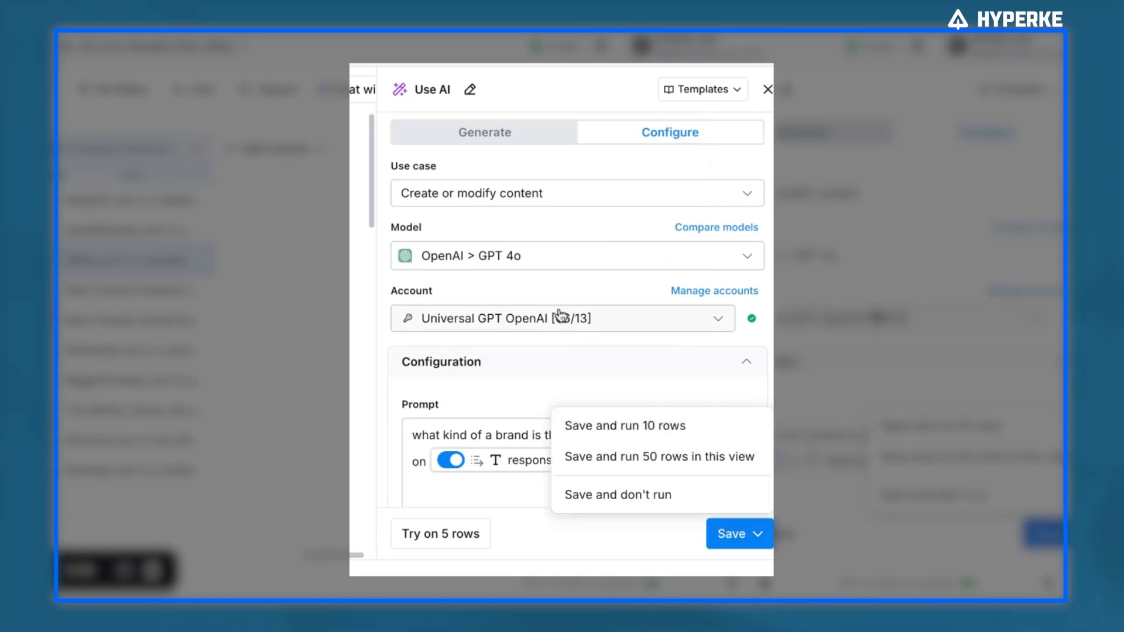
click(678, 430)
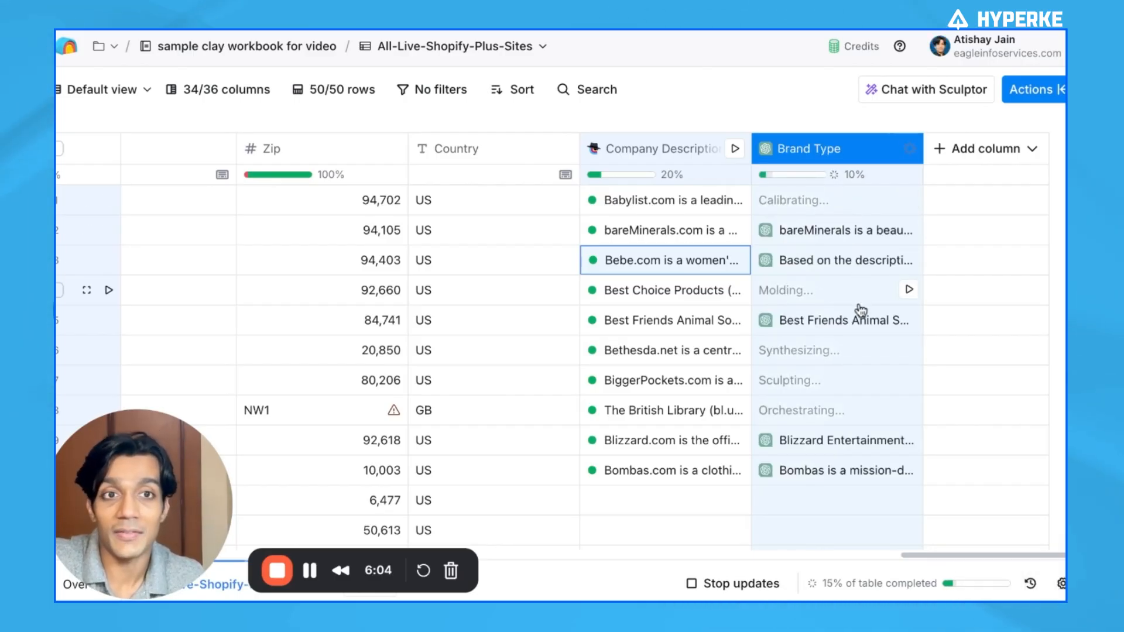
Open the bareMinerals Brand Type cell to read its full generated response and cost details, then close the column menu
click(835, 230)
scroll(807, 352, down, 3)
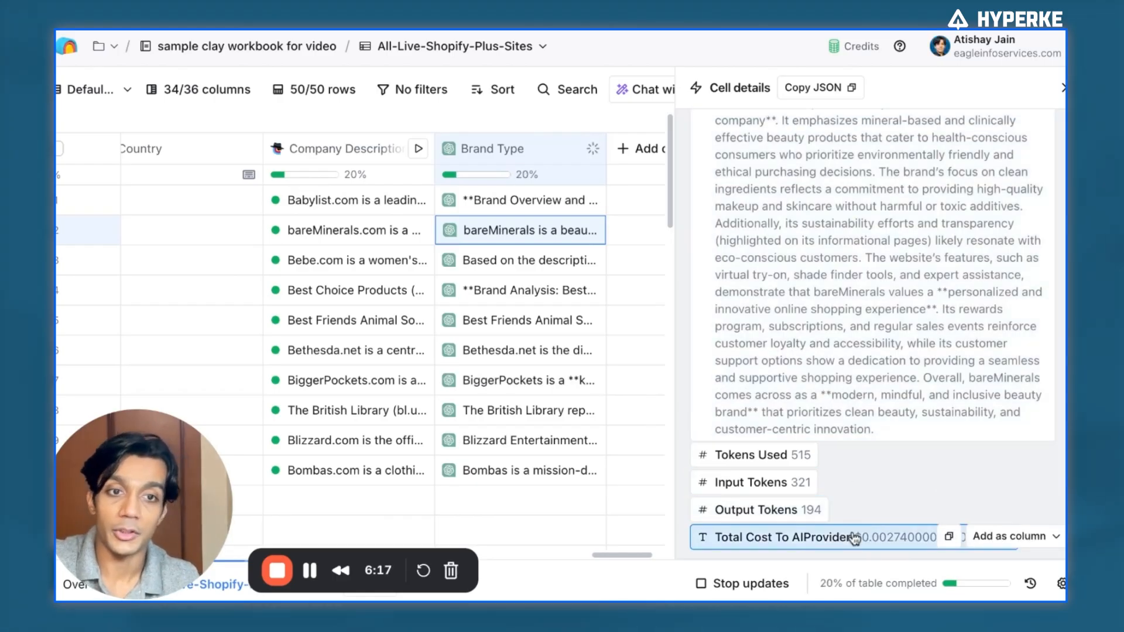
click(534, 151)
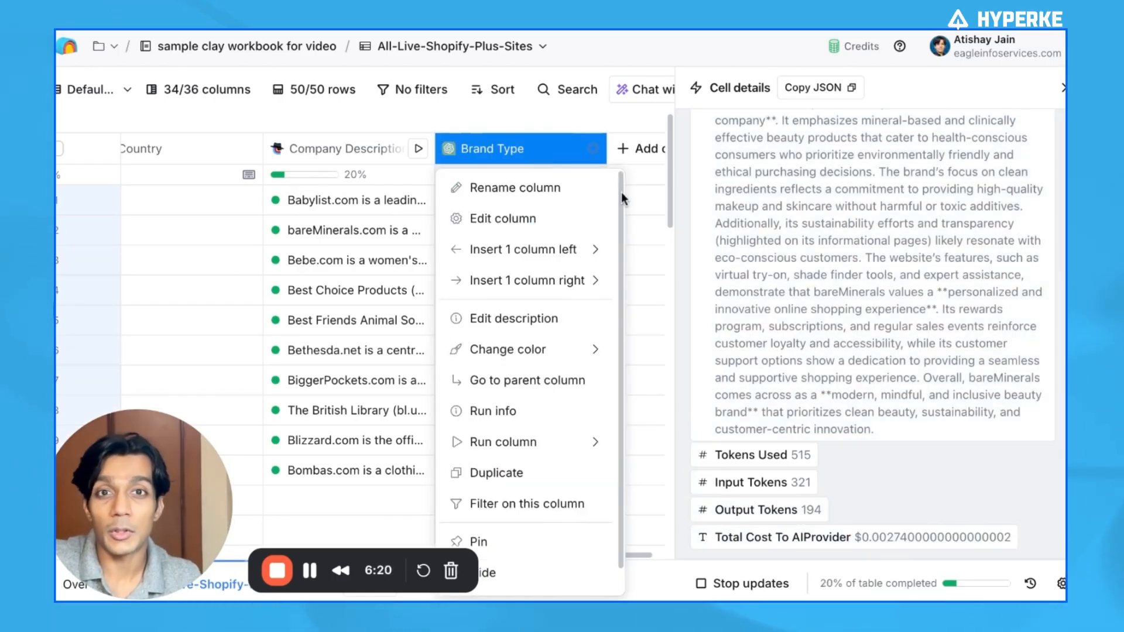
click(887, 104)
key(Escape)
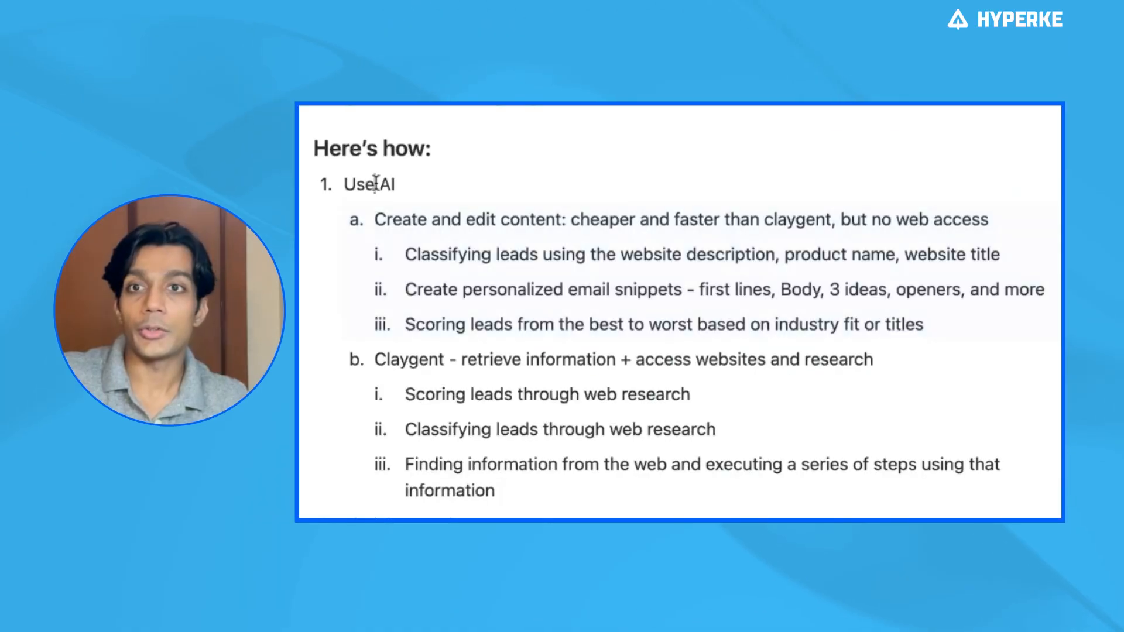
Review the notes on when to use Use AI versus Claygent, highlighting the lead classification use cases
triple_click(441, 223)
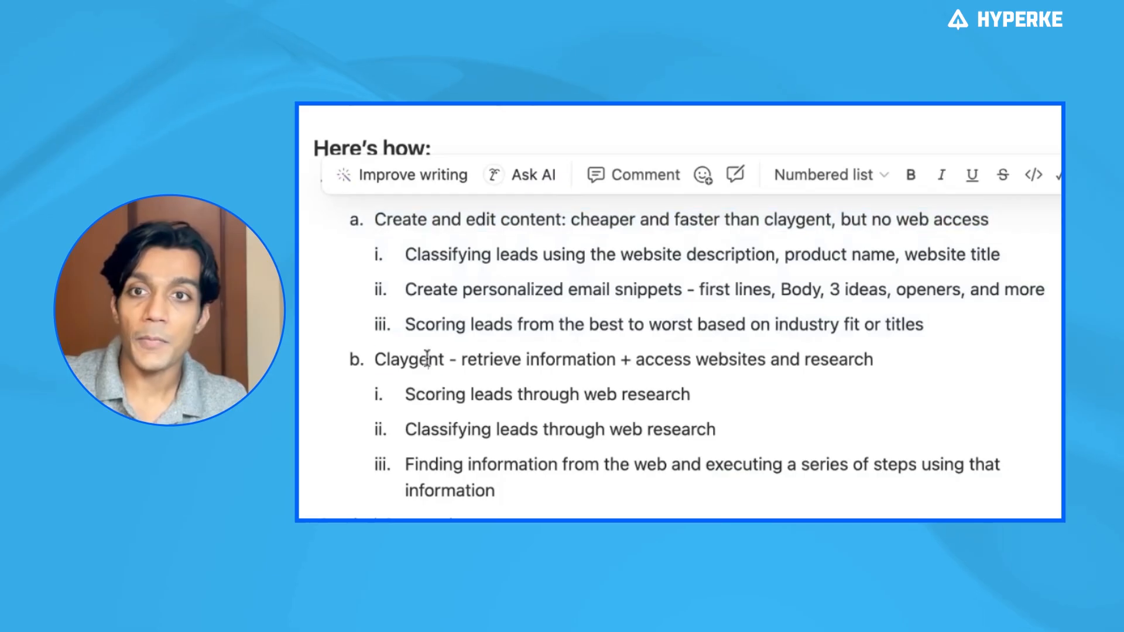
triple_click(698, 365)
click(877, 359)
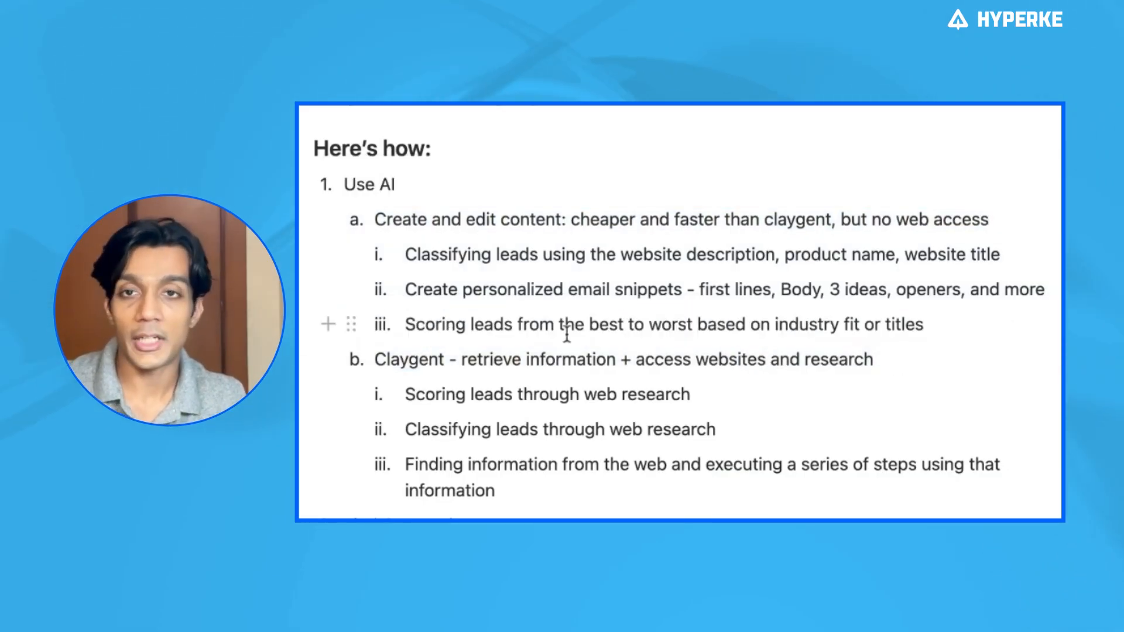
drag(405, 254, 1001, 256)
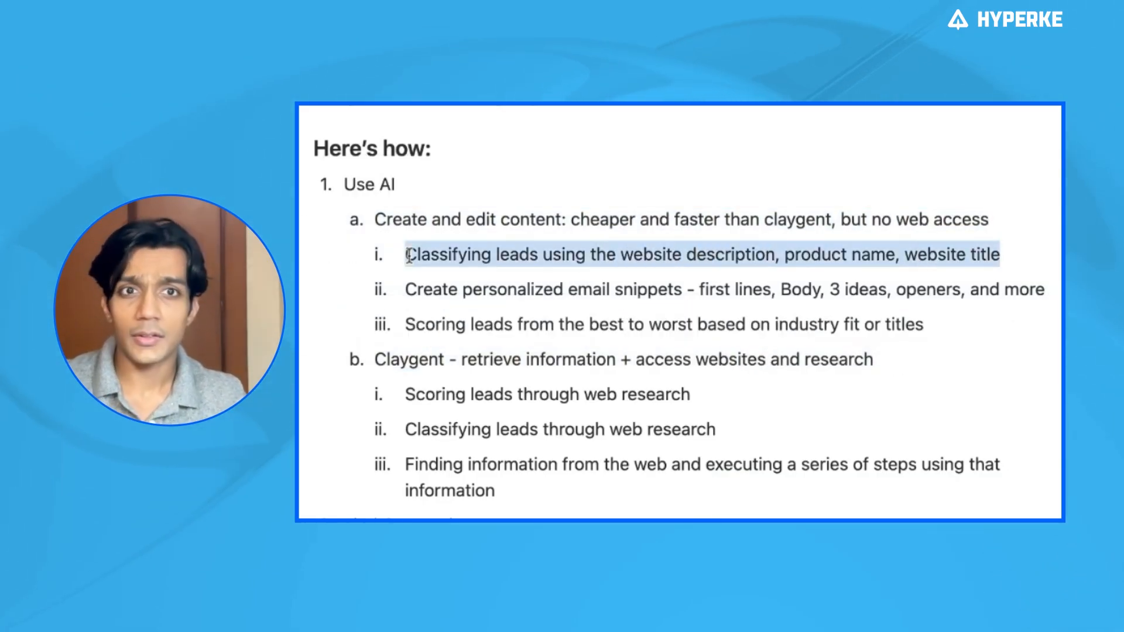
click(646, 394)
triple_click(409, 394)
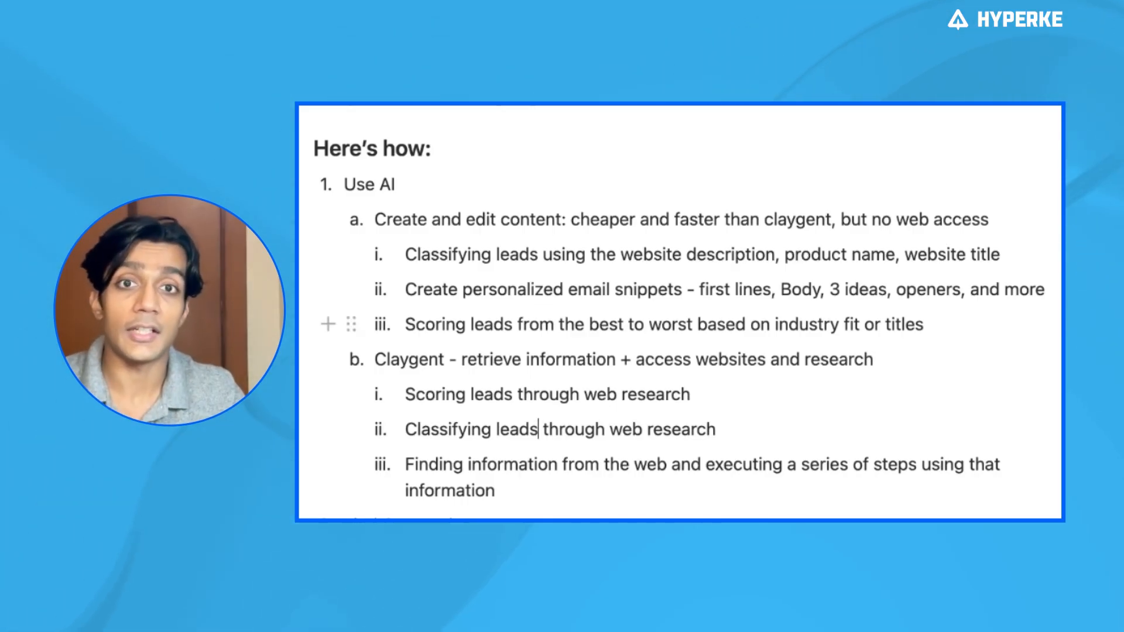
shift+click(382, 360)
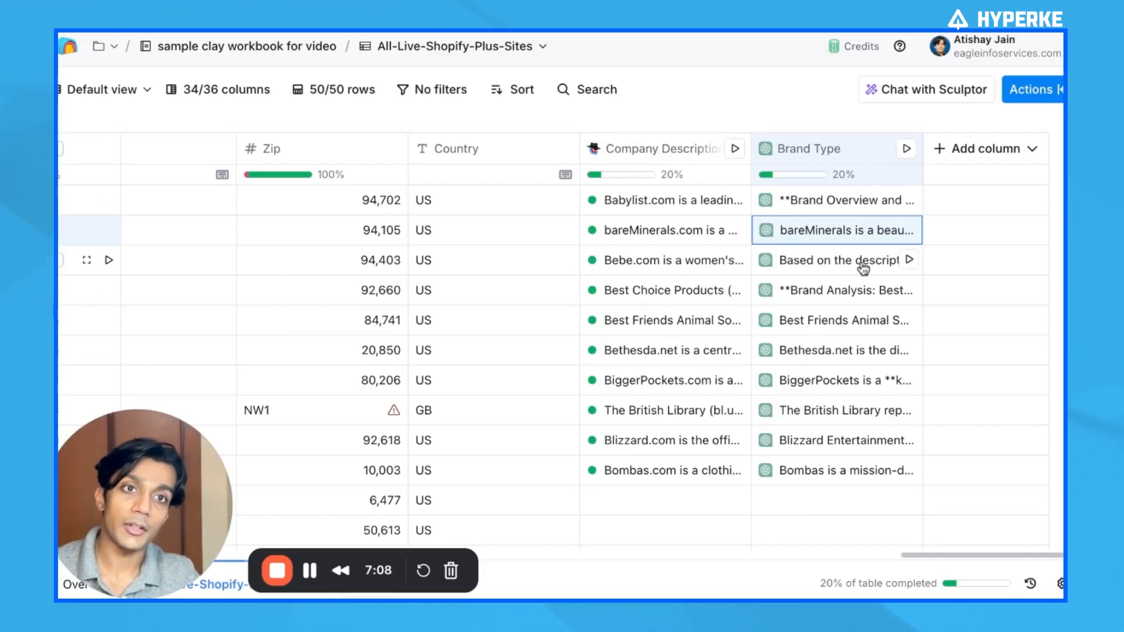
Open the Babylist Brand Type cell, read through its full response, and close the cell details panel
click(839, 211)
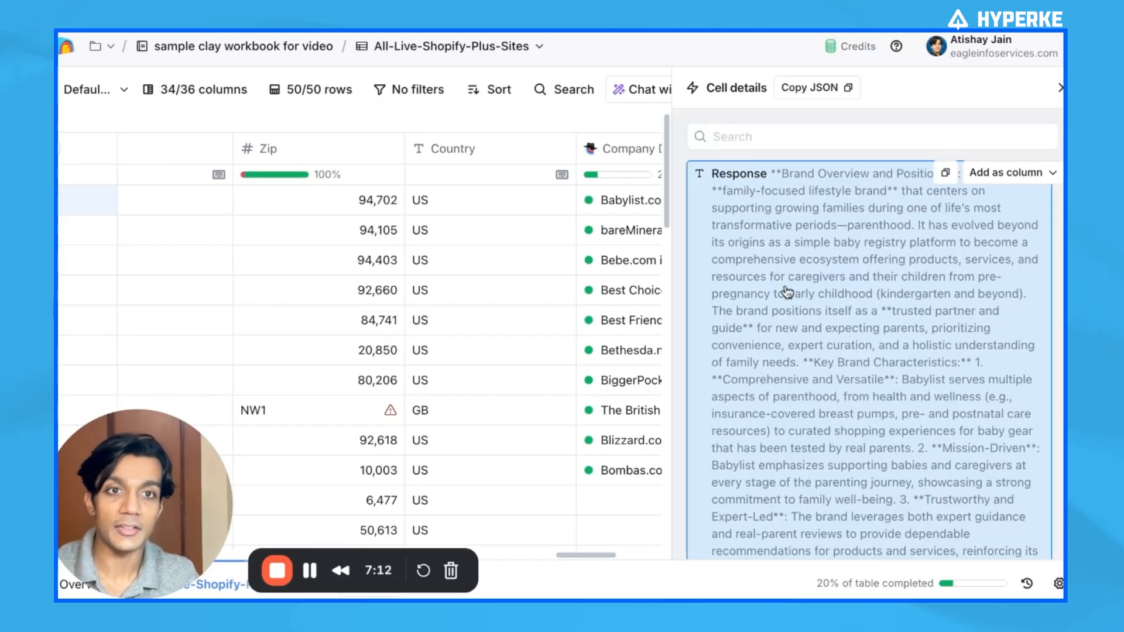
scroll(807, 325, down, 5)
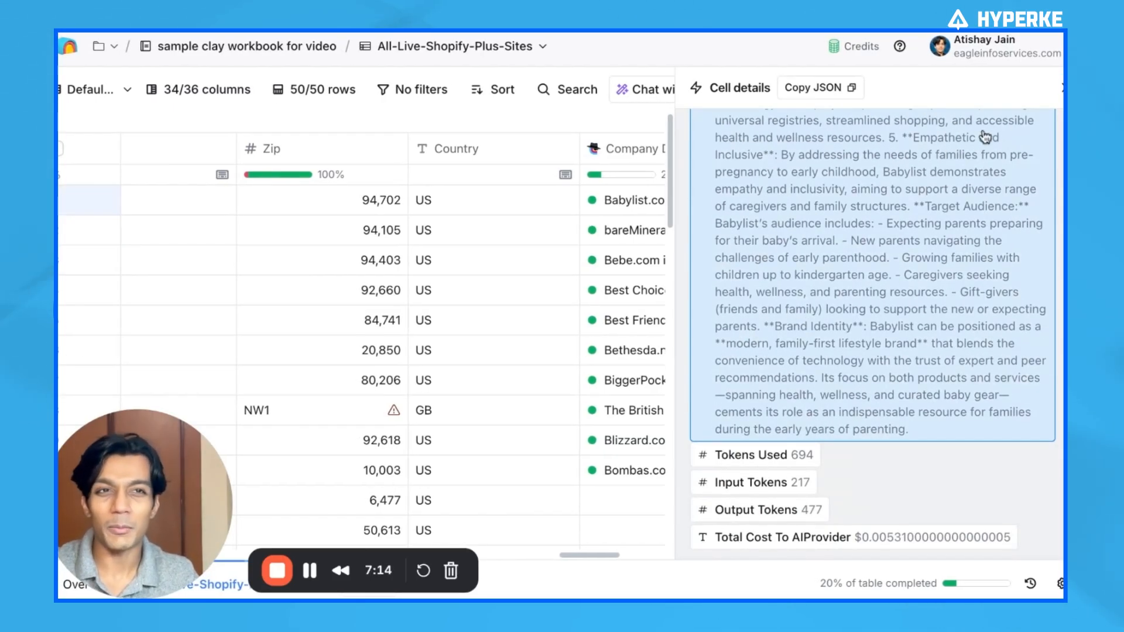
click(1061, 88)
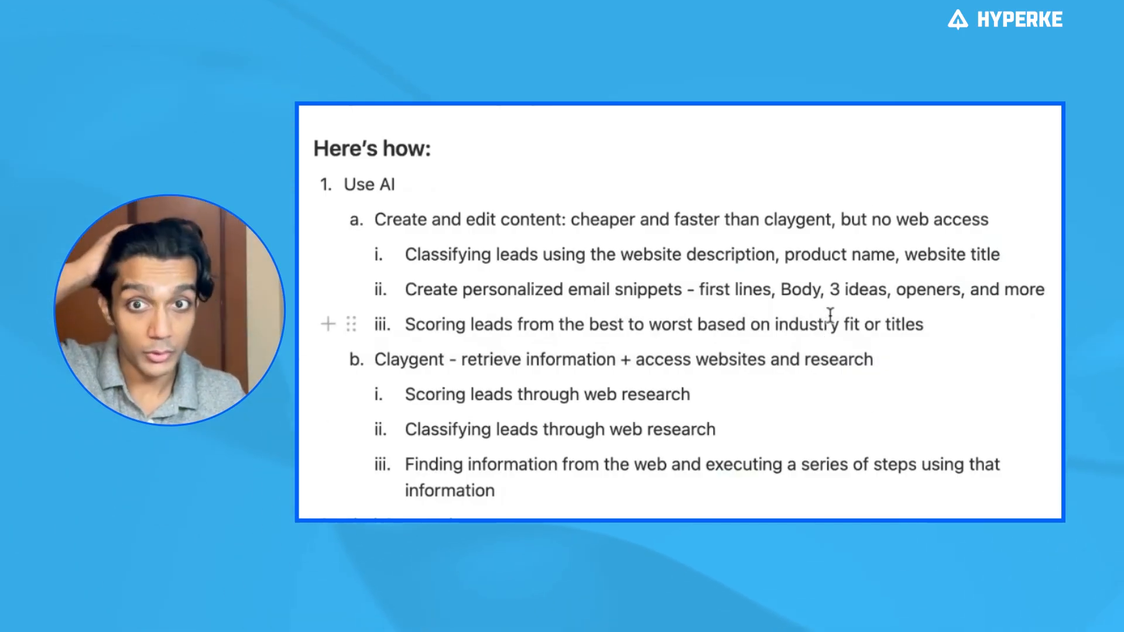
Scroll through the notes outline covering Use AI, Claygent and finding companies
scroll(830, 316, down, 1)
double_click(359, 141)
click(361, 151)
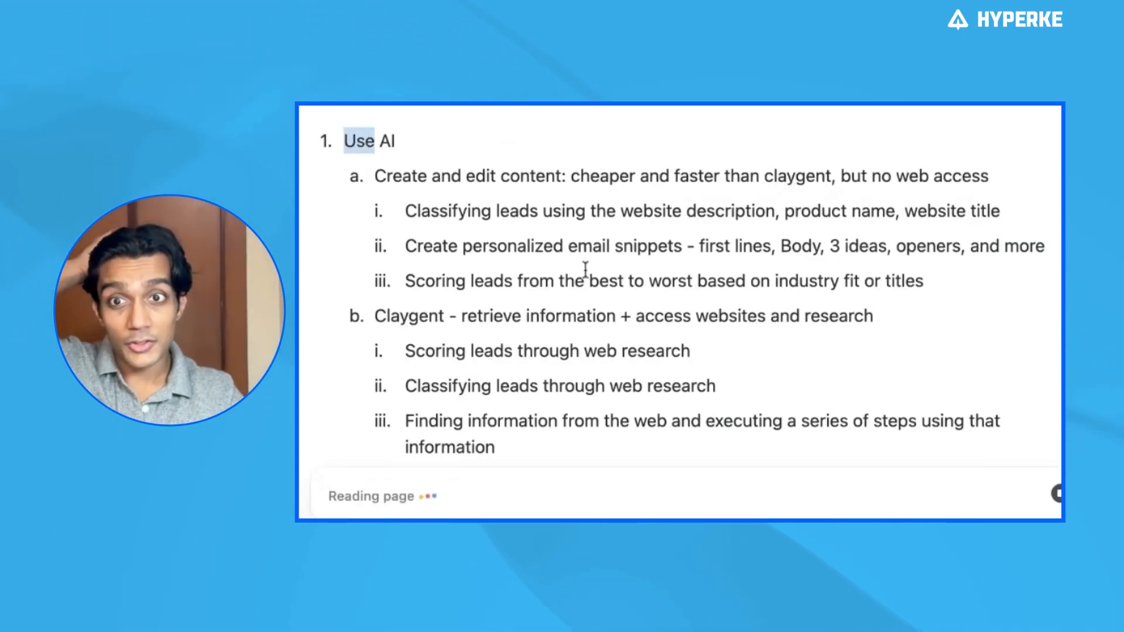
click(585, 270)
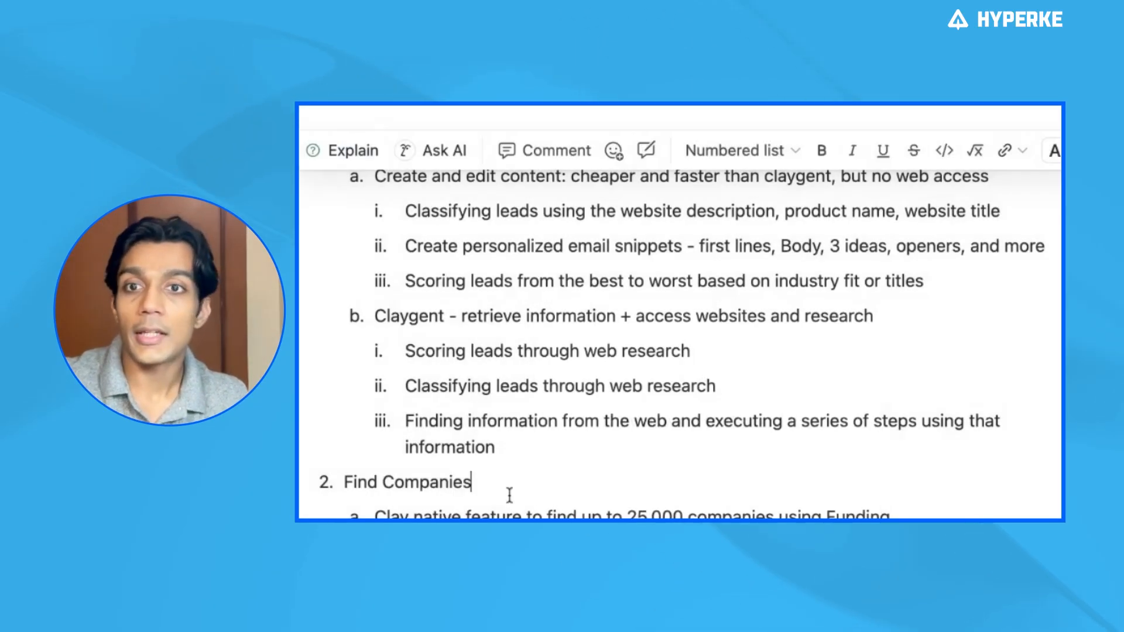
scroll(454, 463, up, 1)
scroll(453, 462, down, 6)
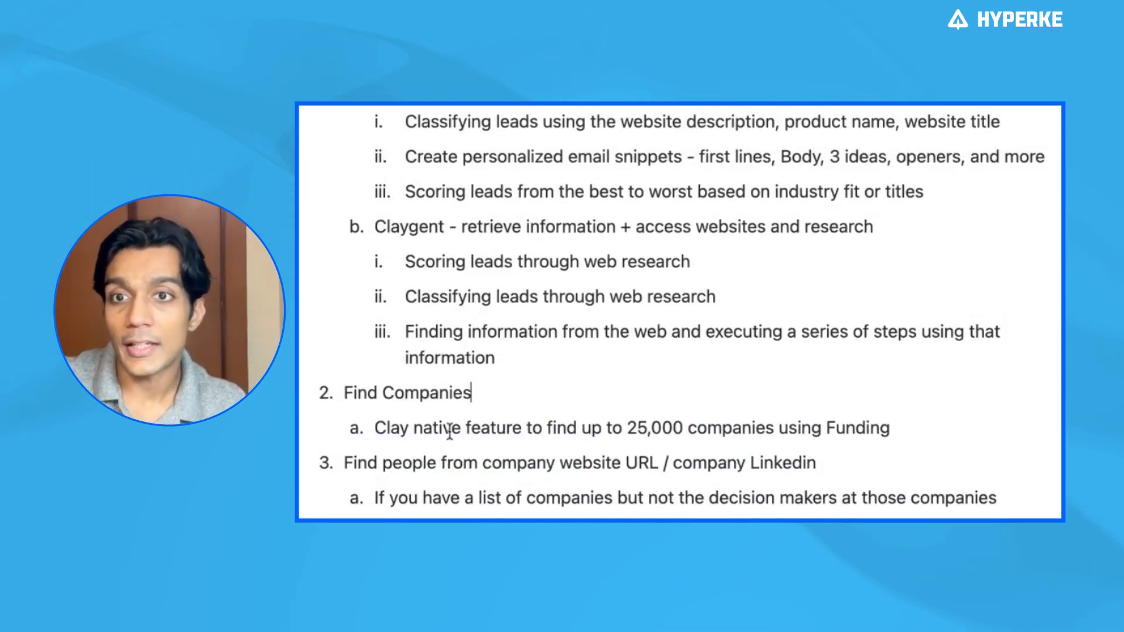
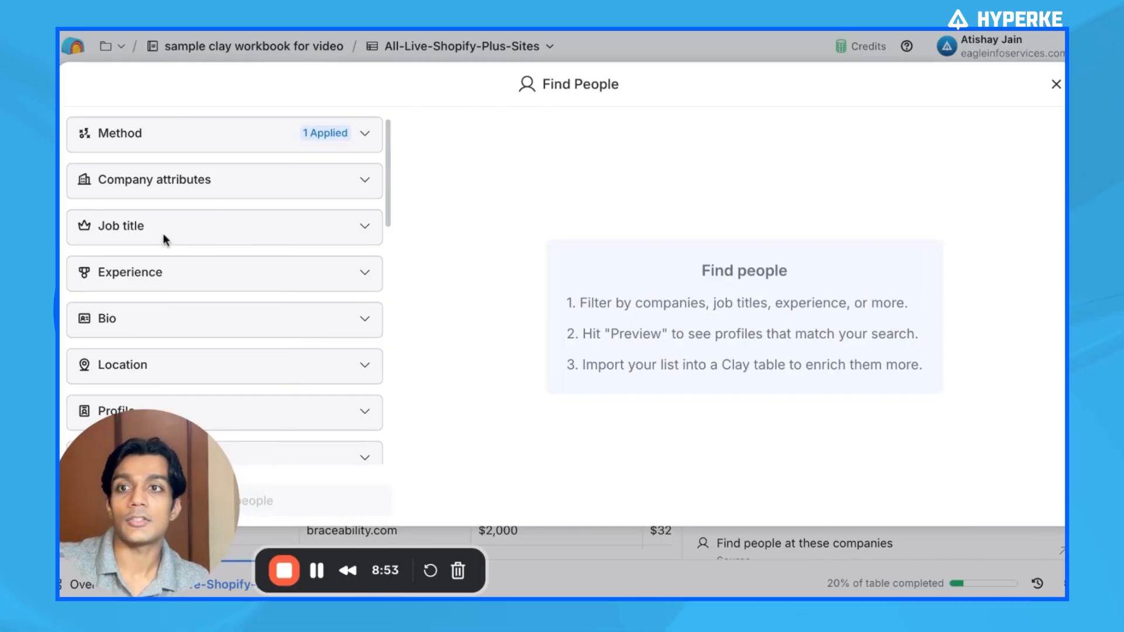
In Find People, set the job title's include levels to C-suite
click(206, 279)
text(ce)
key(BackSpace)
key(BackSpace)
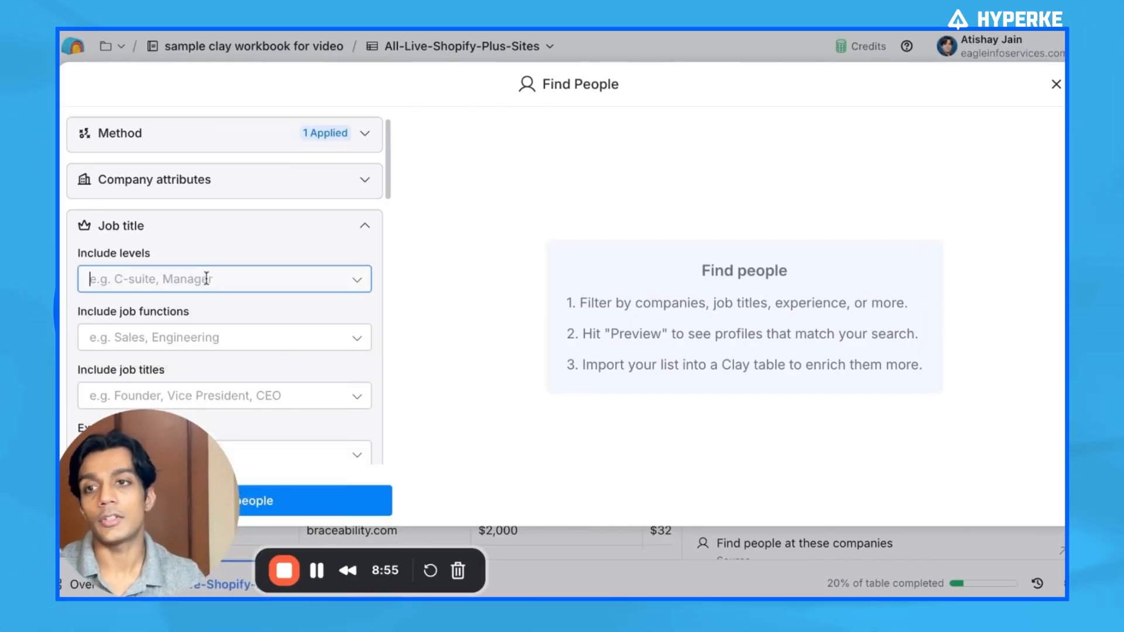
text(ce)
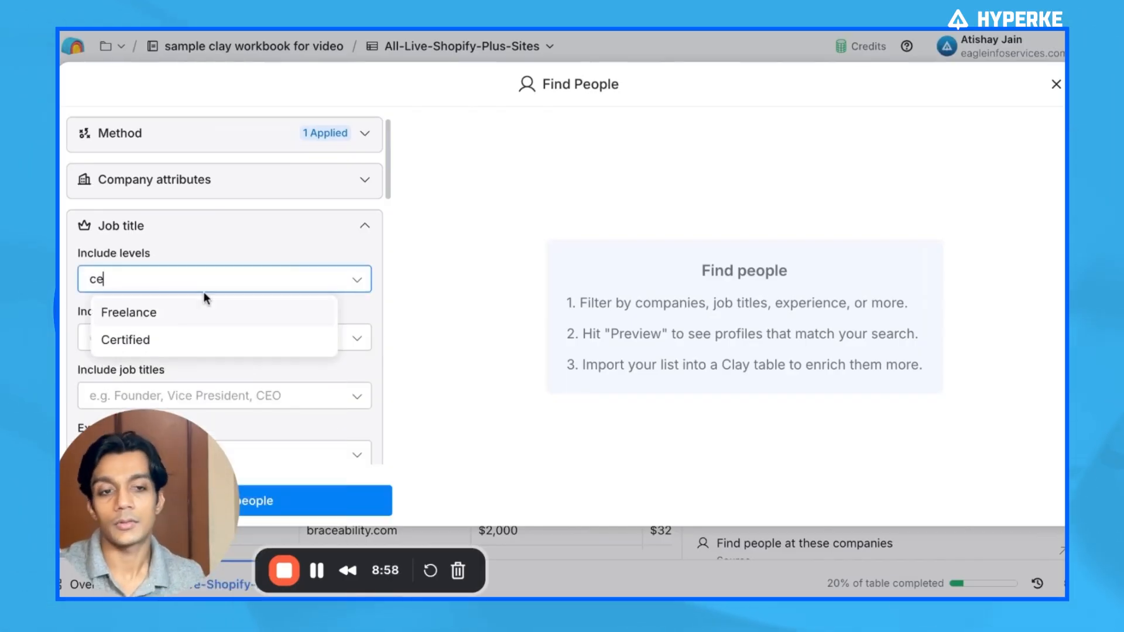
key(BackSpace)
click(177, 311)
click(465, 314)
Change the Companies filter to use the Domain column of the All-Live-Shopify-Plus-Sites table
scroll(304, 359, down, 10)
scroll(268, 403, down, 3)
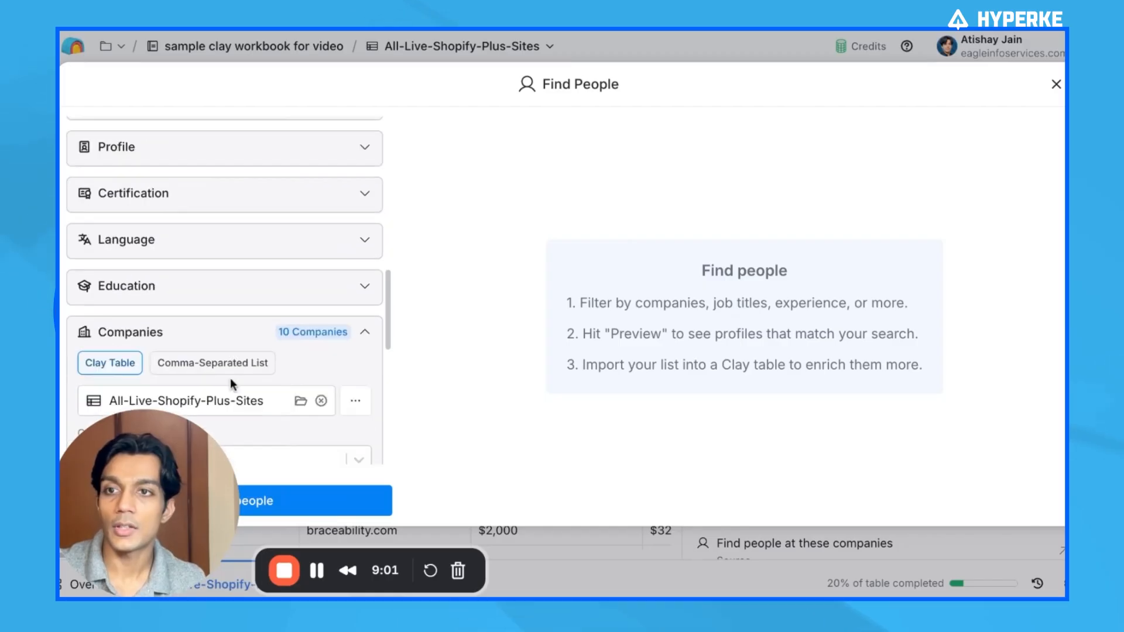
scroll(215, 346, down, 2)
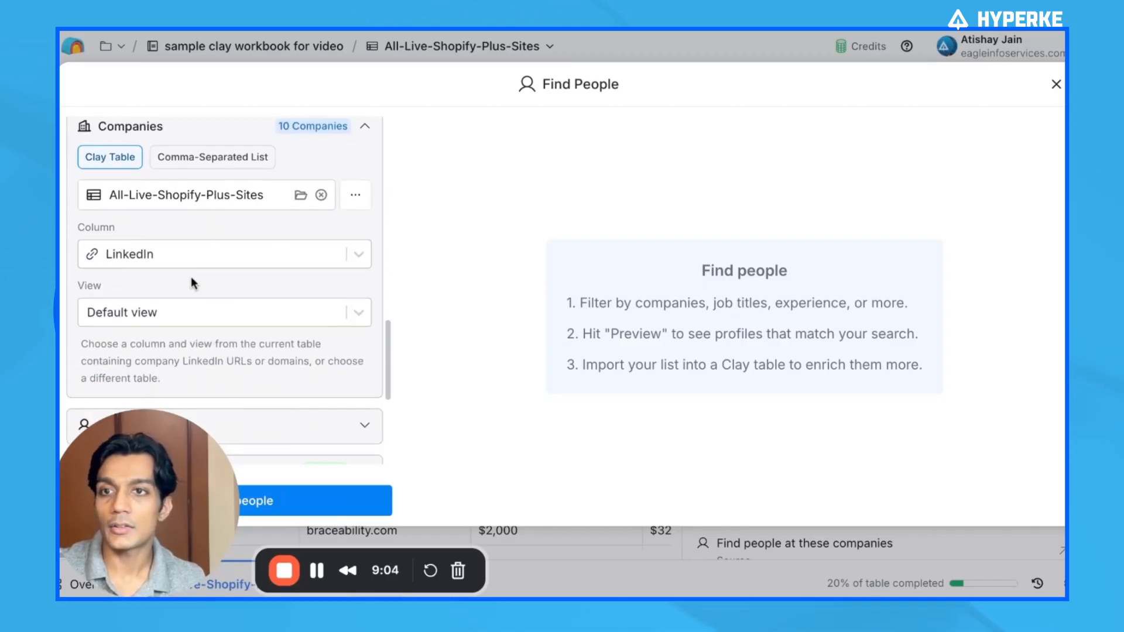
click(224, 253)
click(201, 322)
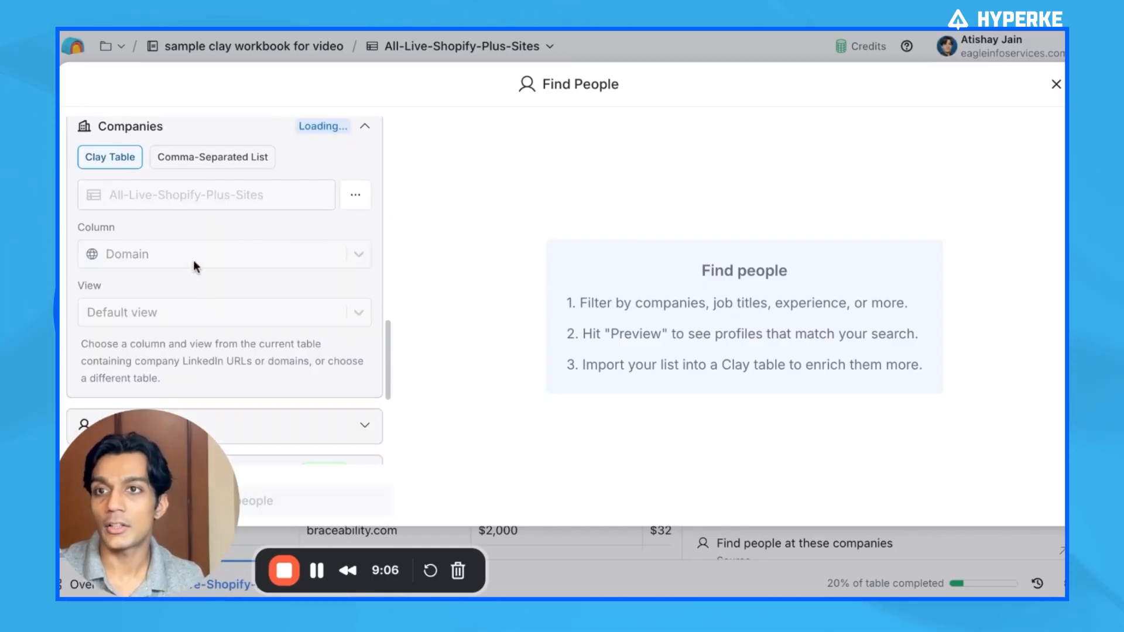
Preview the matching C-suite people and import them into a new table without additional enrichments
scroll(251, 243, down, 4)
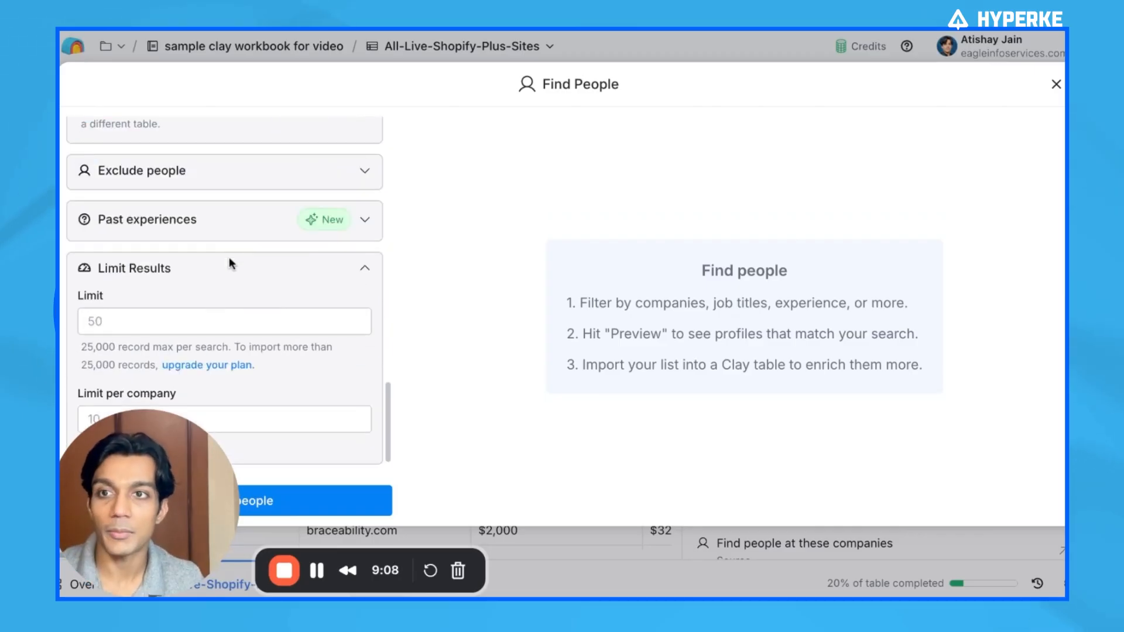
click(281, 501)
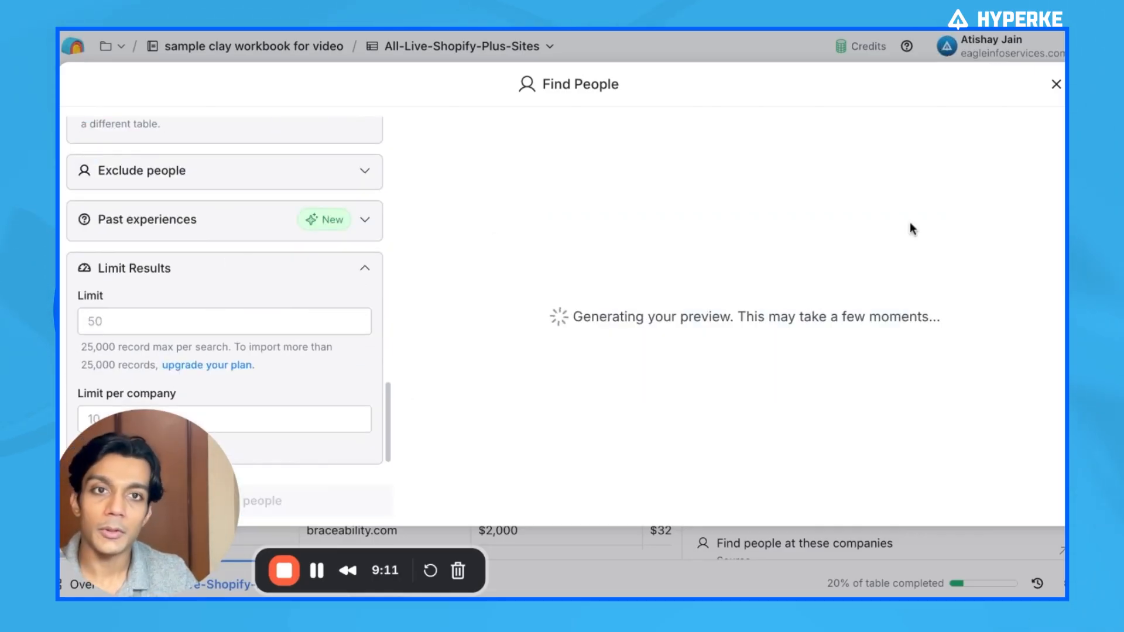
scroll(318, 243, up, 5)
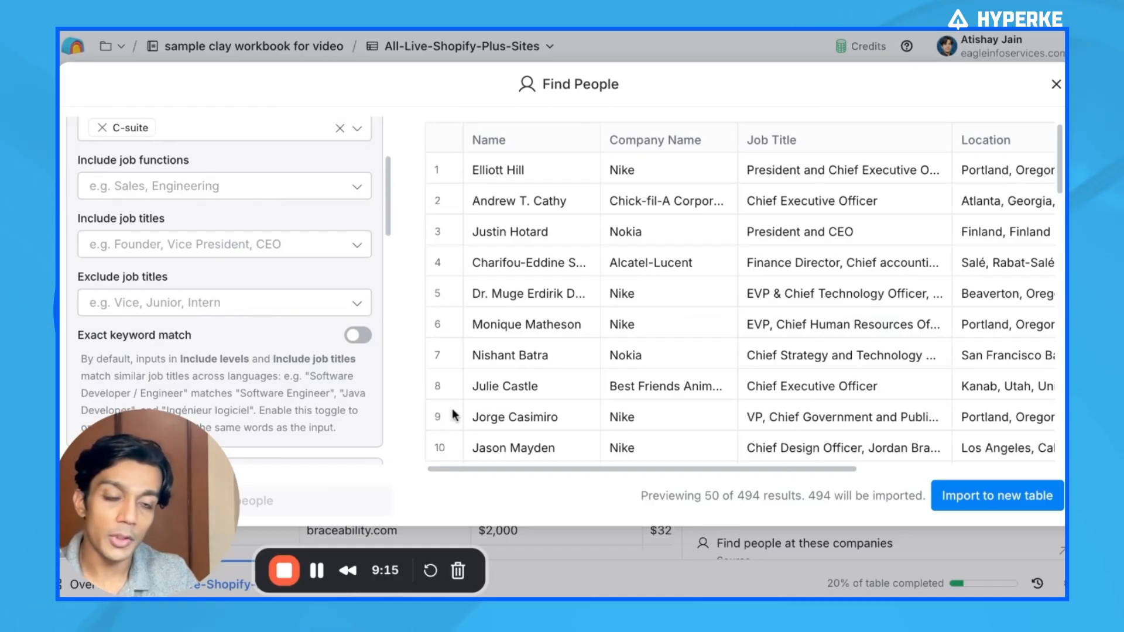
scroll(313, 335, down, 6)
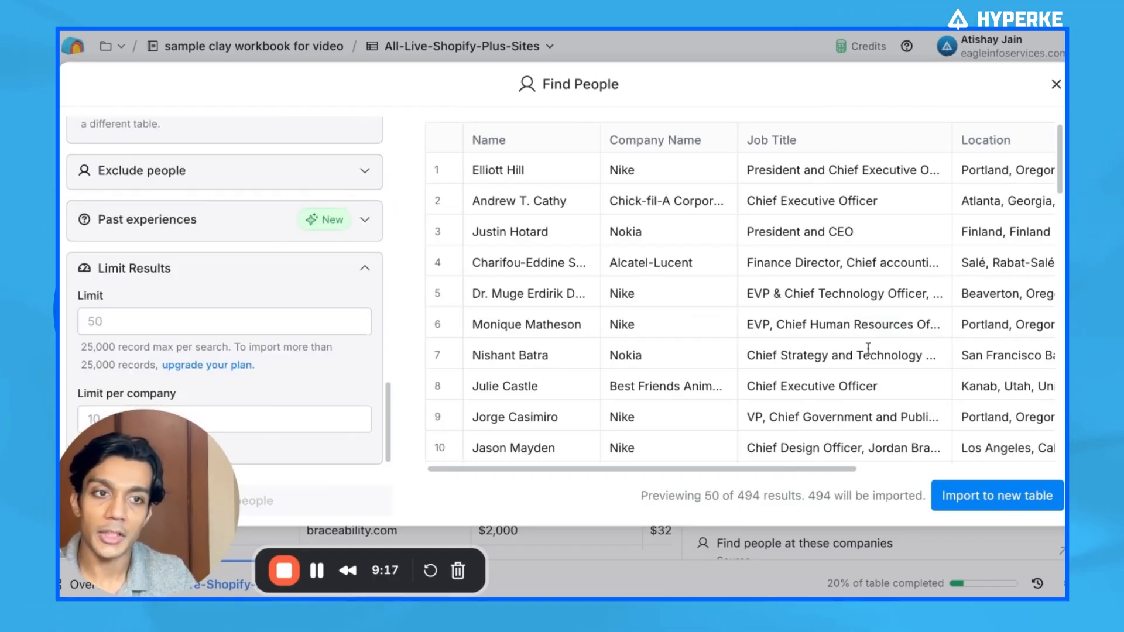
click(986, 495)
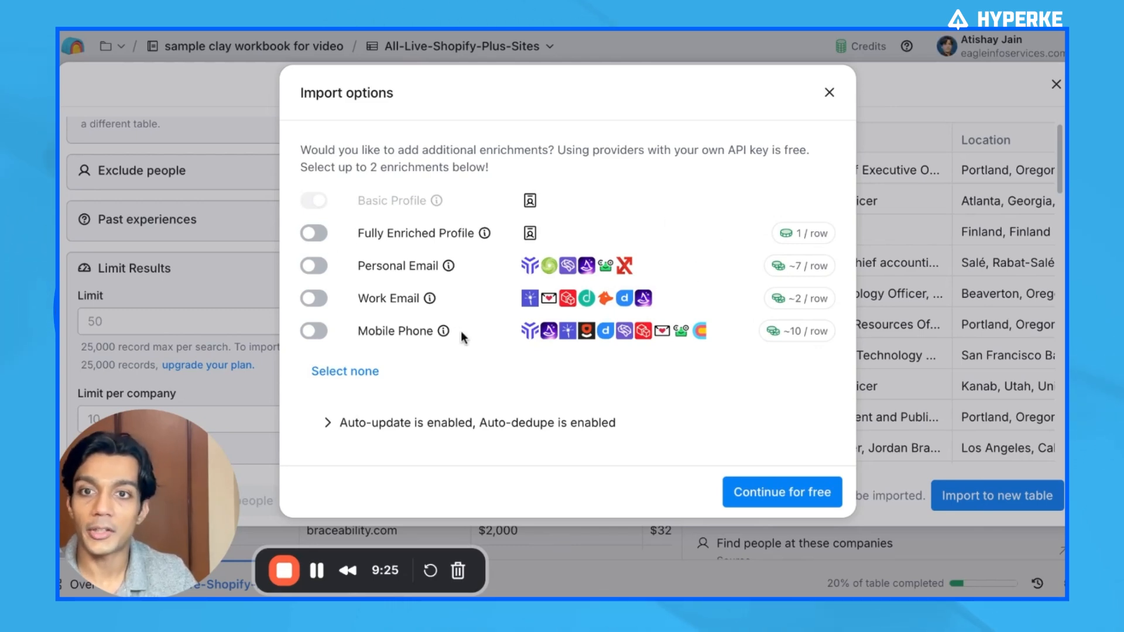
click(797, 499)
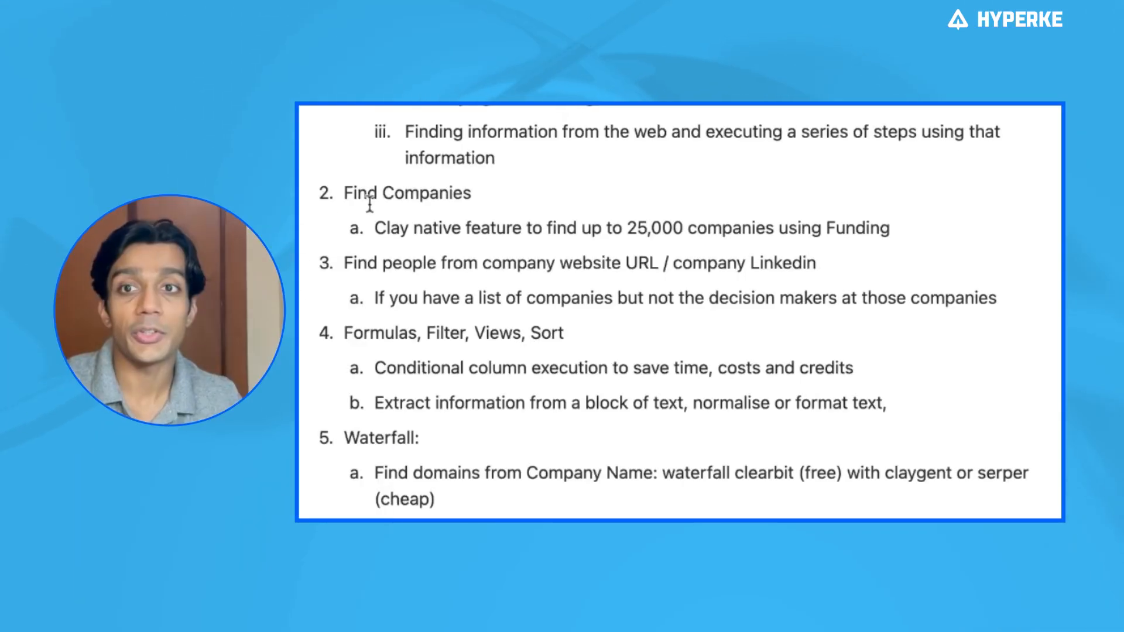
Highlight the notes on Find Companies and finding people from a company website URL or LinkedIn
triple_click(369, 195)
click(427, 263)
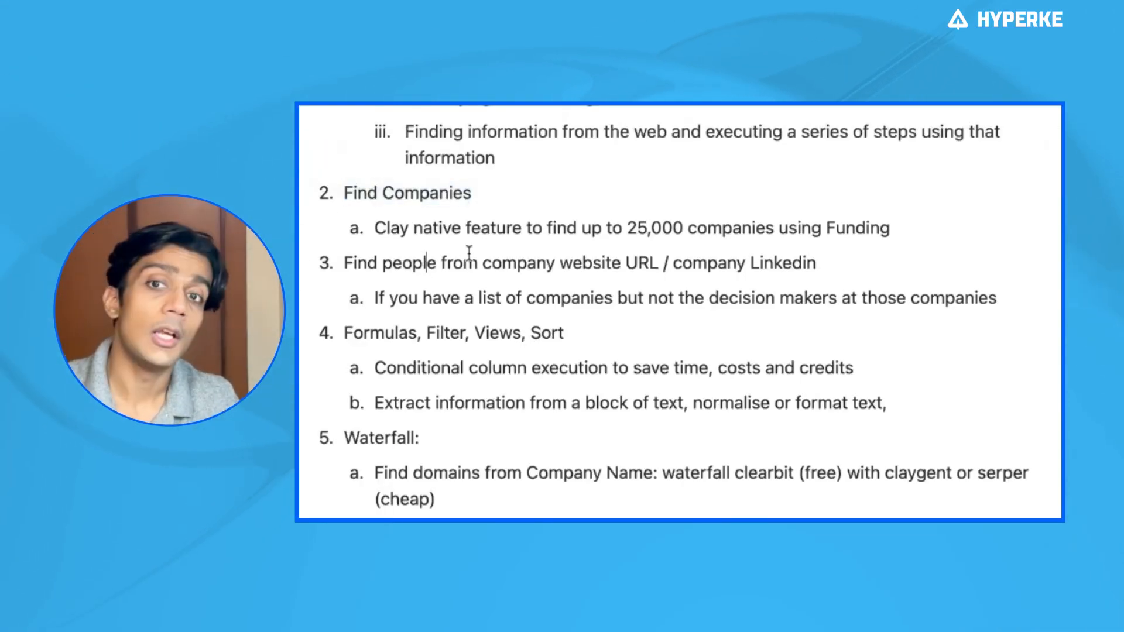
triple_click(451, 197)
click(429, 261)
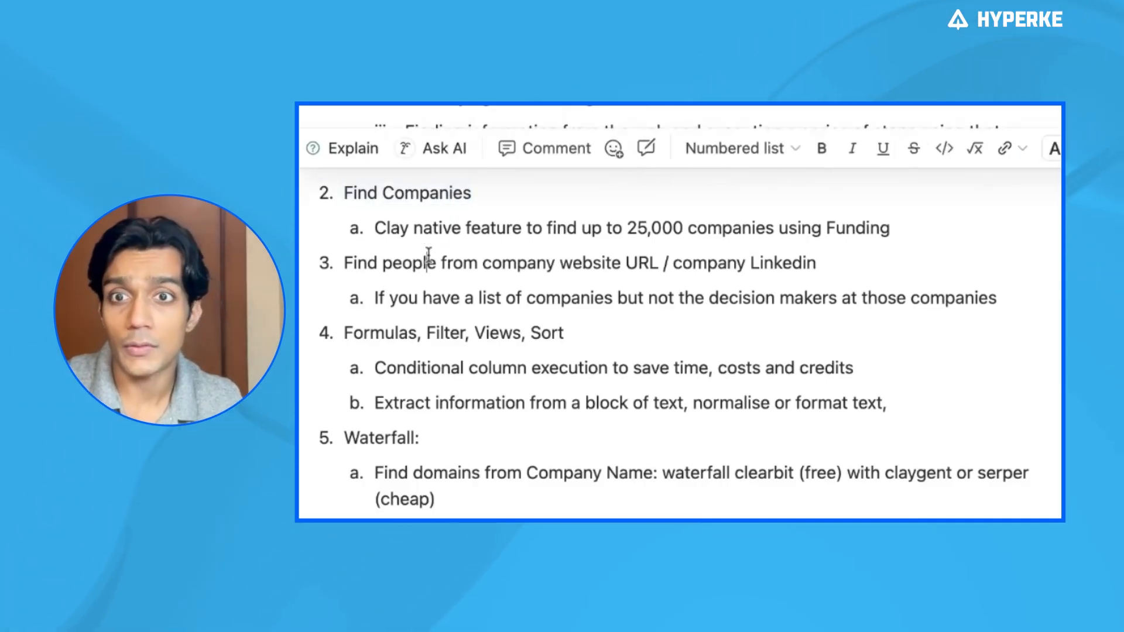
triple_click(524, 262)
click(527, 263)
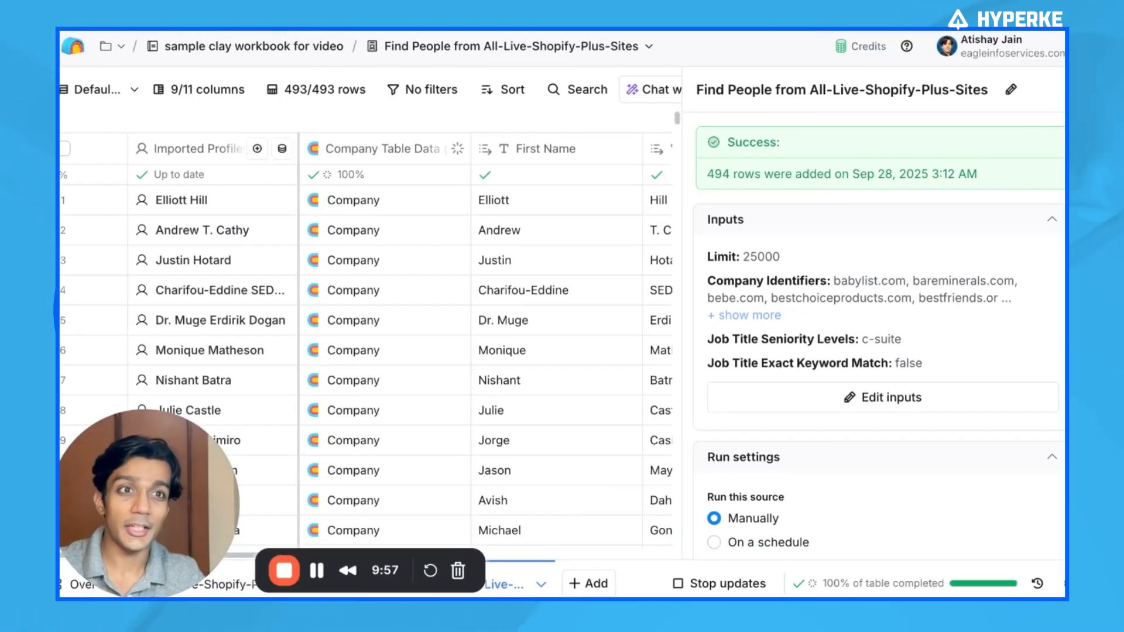
Close the source panel and browse the imported people table's rows and columns
click(1071, 89)
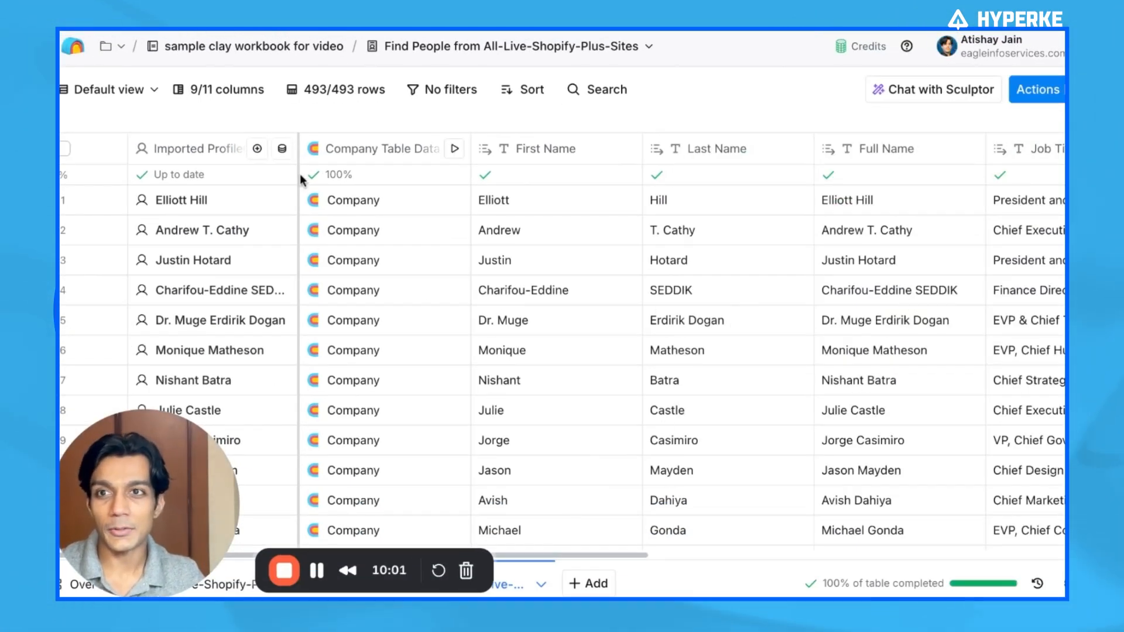
scroll(566, 263, right, 10)
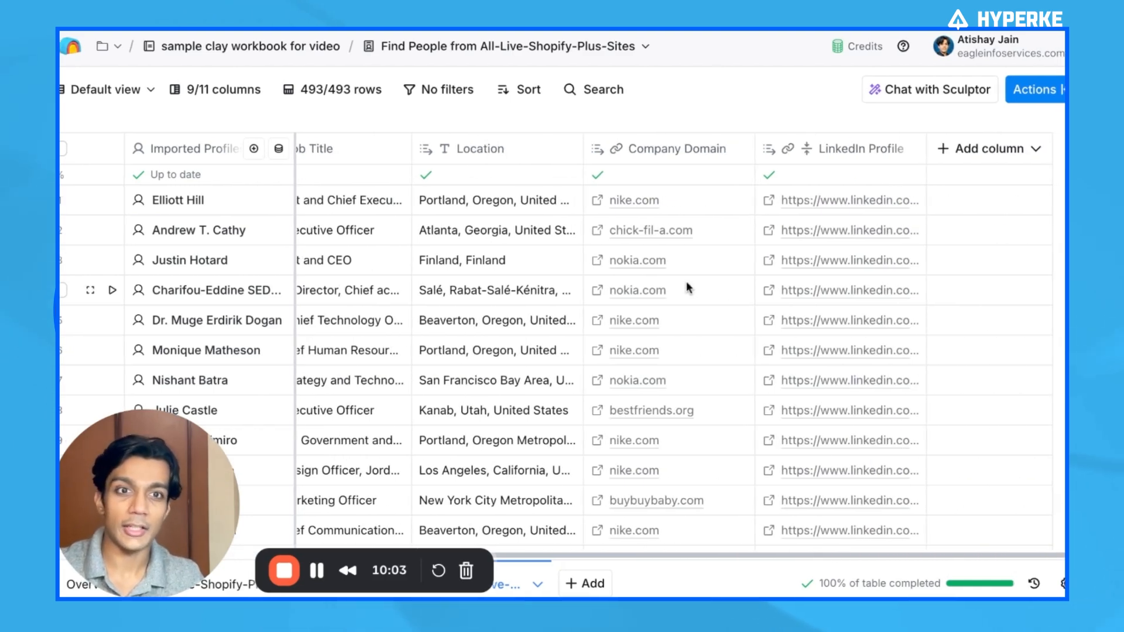
scroll(702, 318, down, 2)
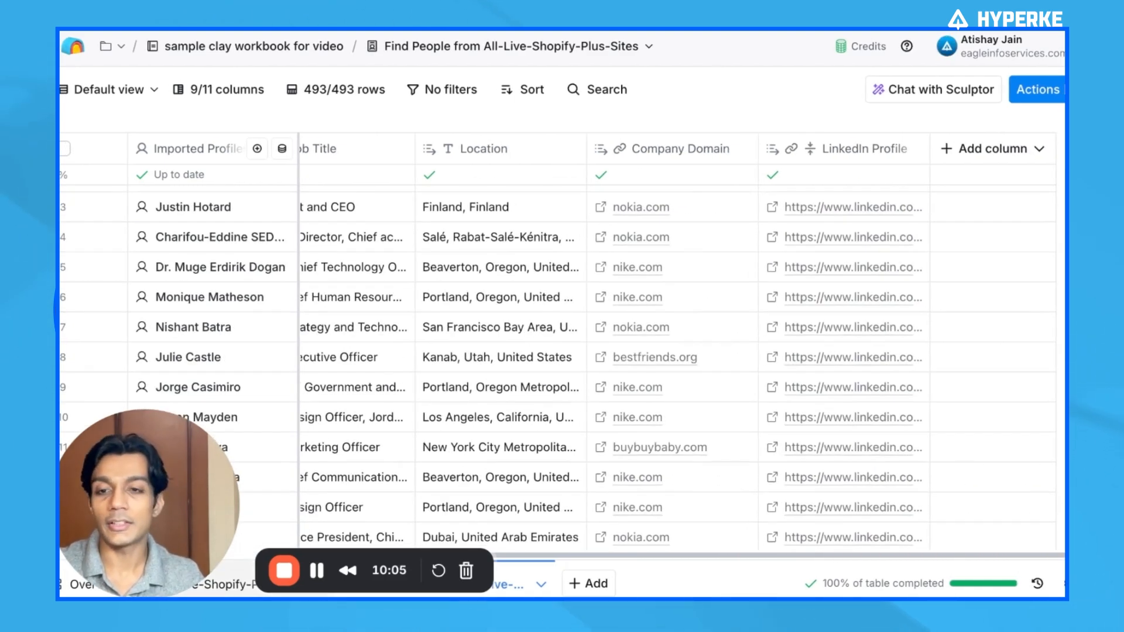
scroll(715, 361, down, 4)
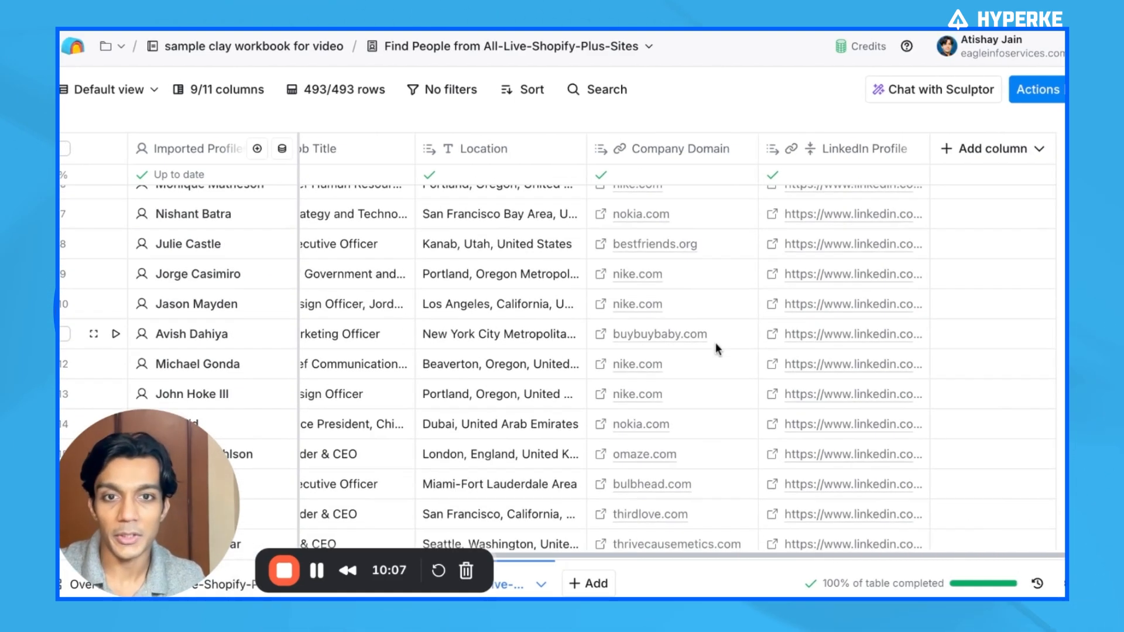
scroll(779, 390, down, 20)
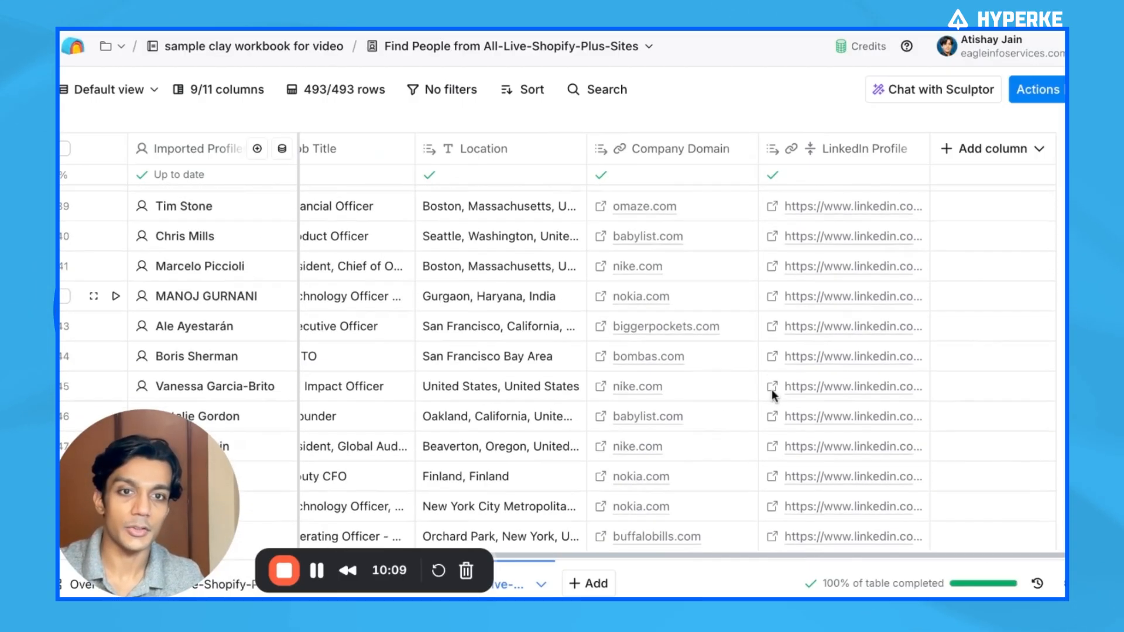
scroll(741, 373, left, 10)
scroll(733, 375, right, 10)
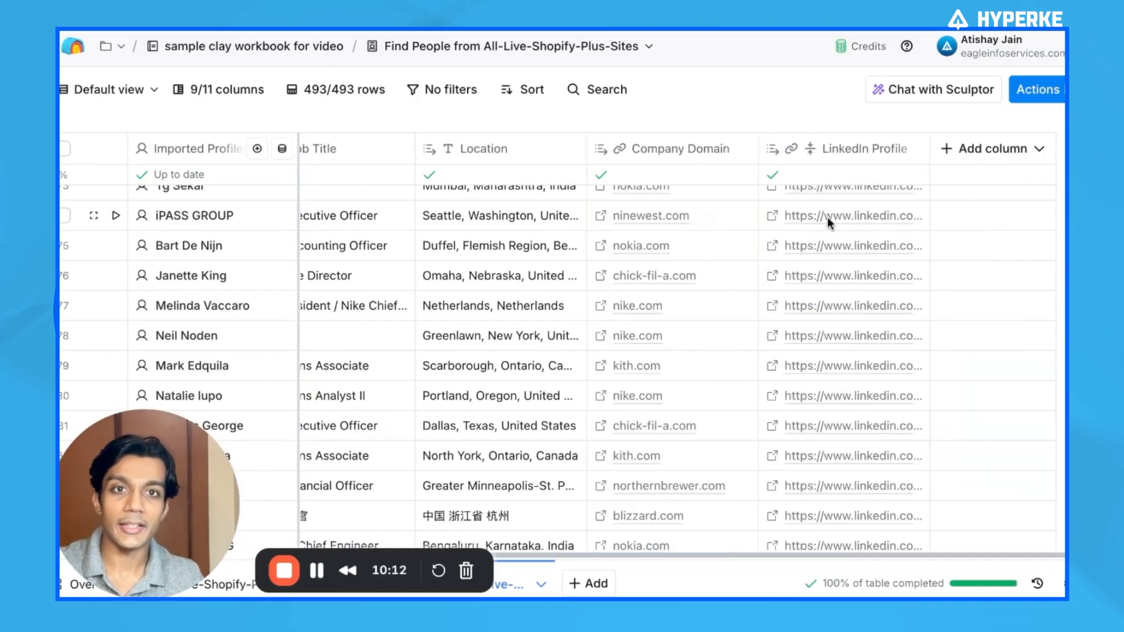
scroll(645, 200, up, 20)
scroll(533, 230, left, 10)
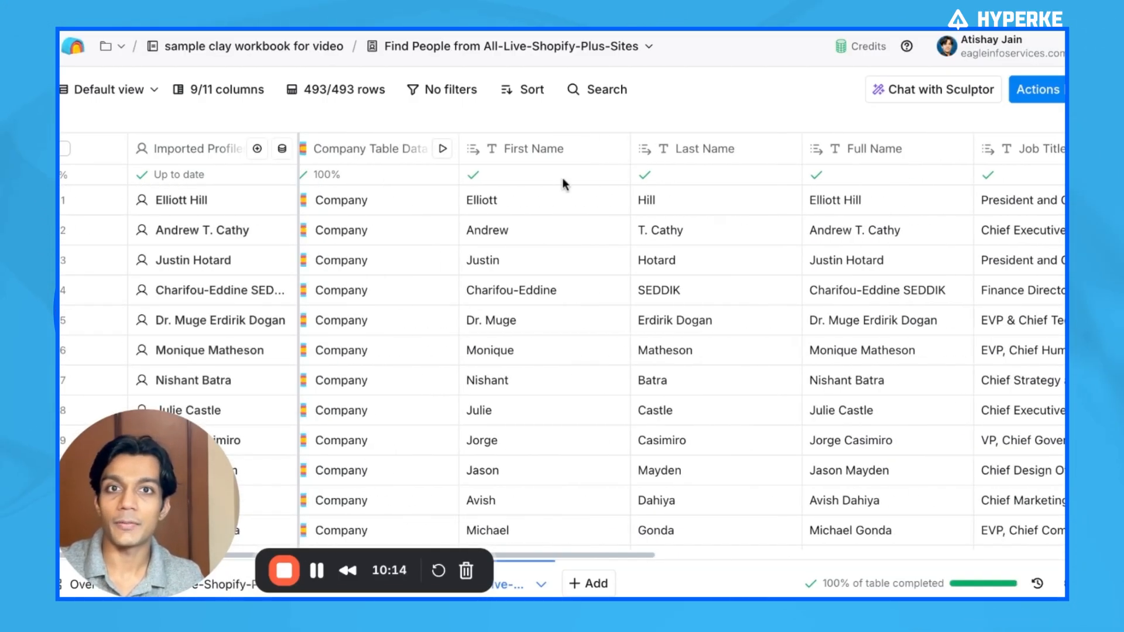
scroll(772, 192, right, 4)
scroll(670, 215, left, 3)
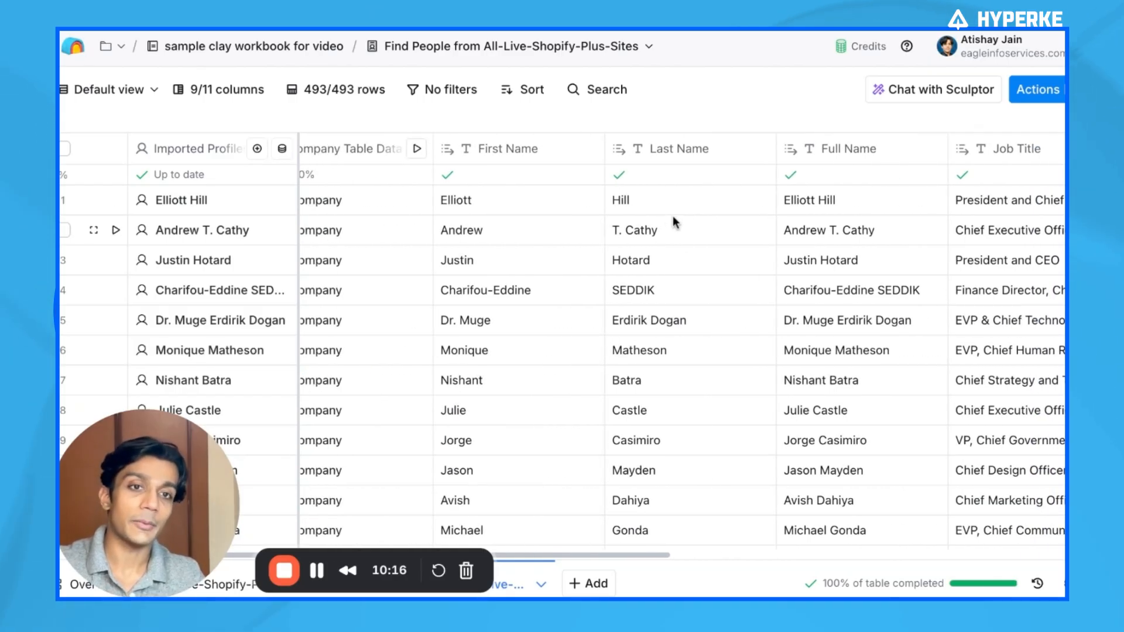
scroll(954, 210, right, 10)
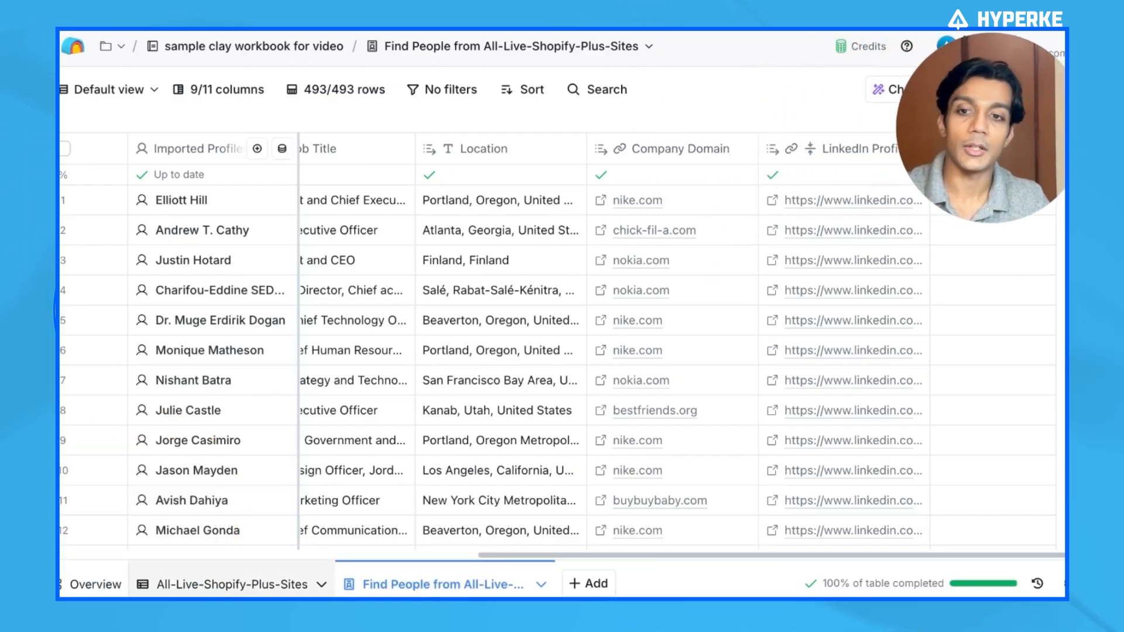
Return to the All-Live-Shopify-Plus-Sites table, open the formula generator from the new-column menu, and close it
click(246, 584)
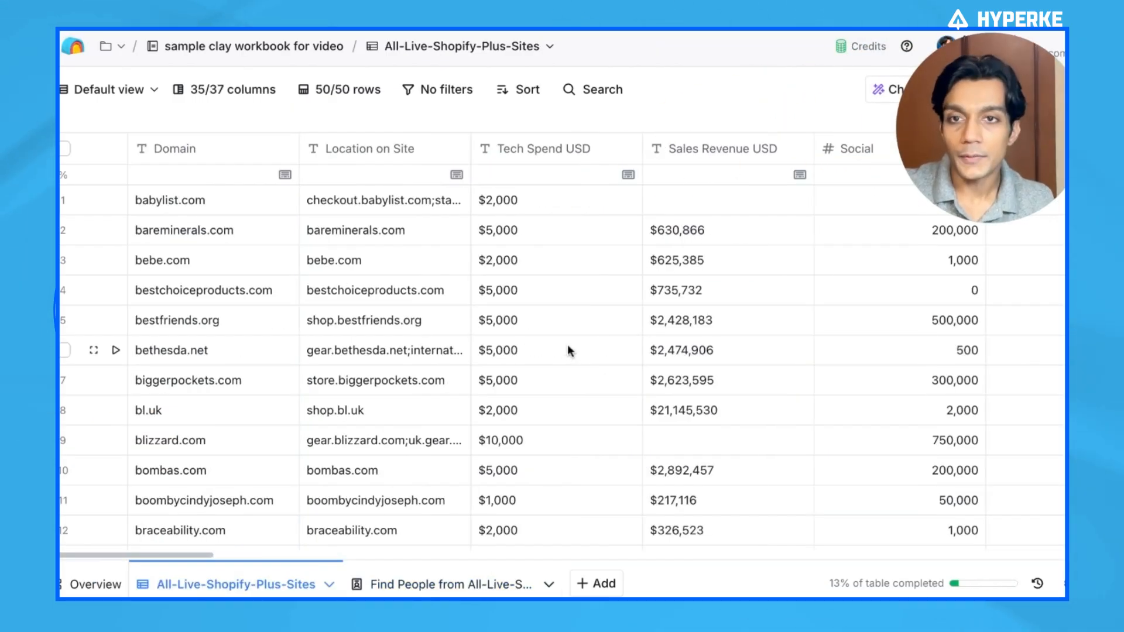
scroll(567, 345, right, 15)
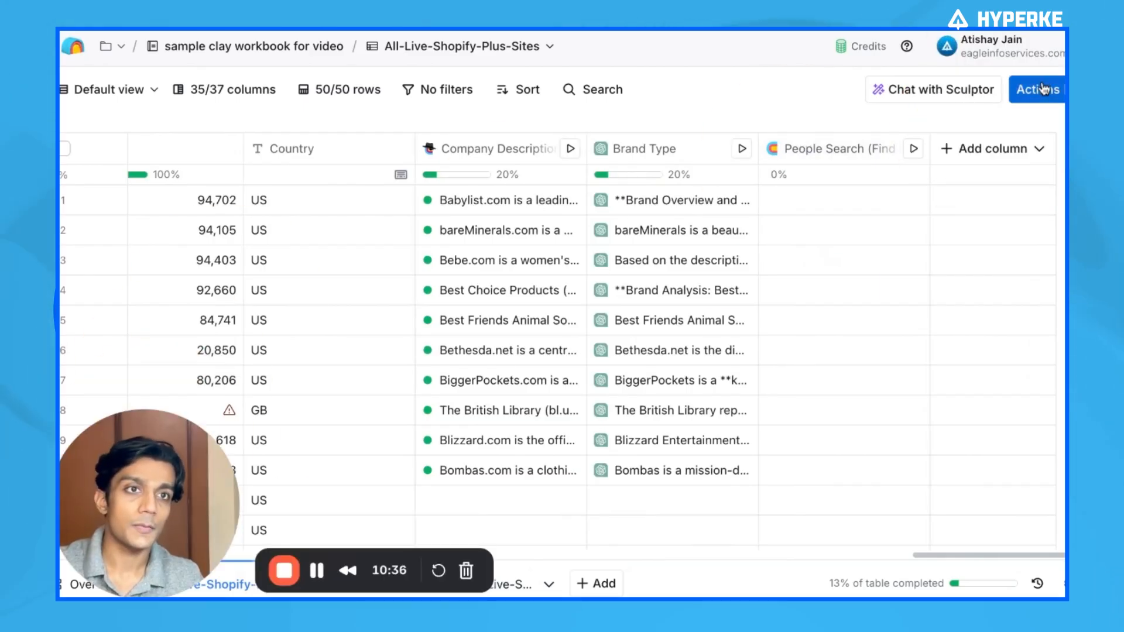
click(1046, 89)
click(1064, 90)
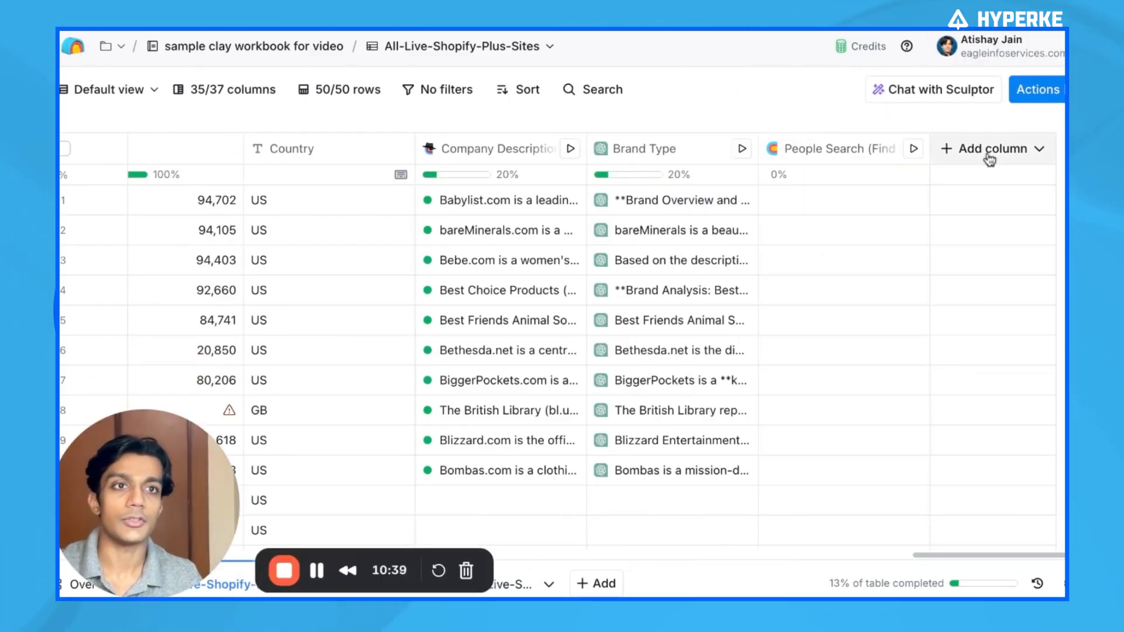
click(990, 150)
click(1038, 318)
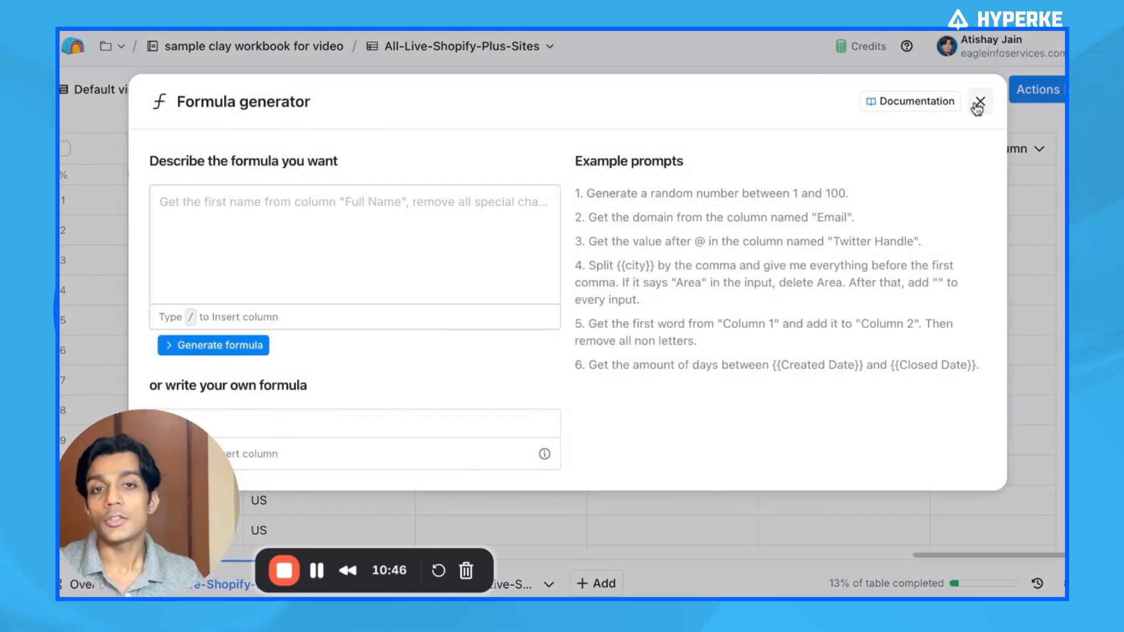
click(981, 101)
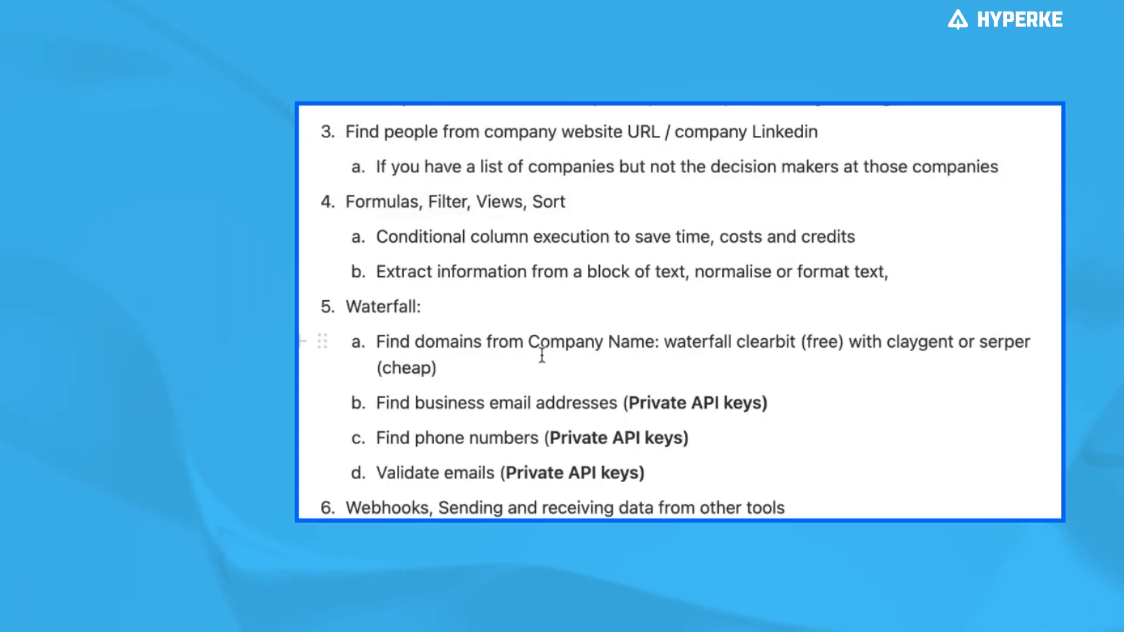
Highlight the notes on conditional column execution and extracting information from text
triple_click(410, 237)
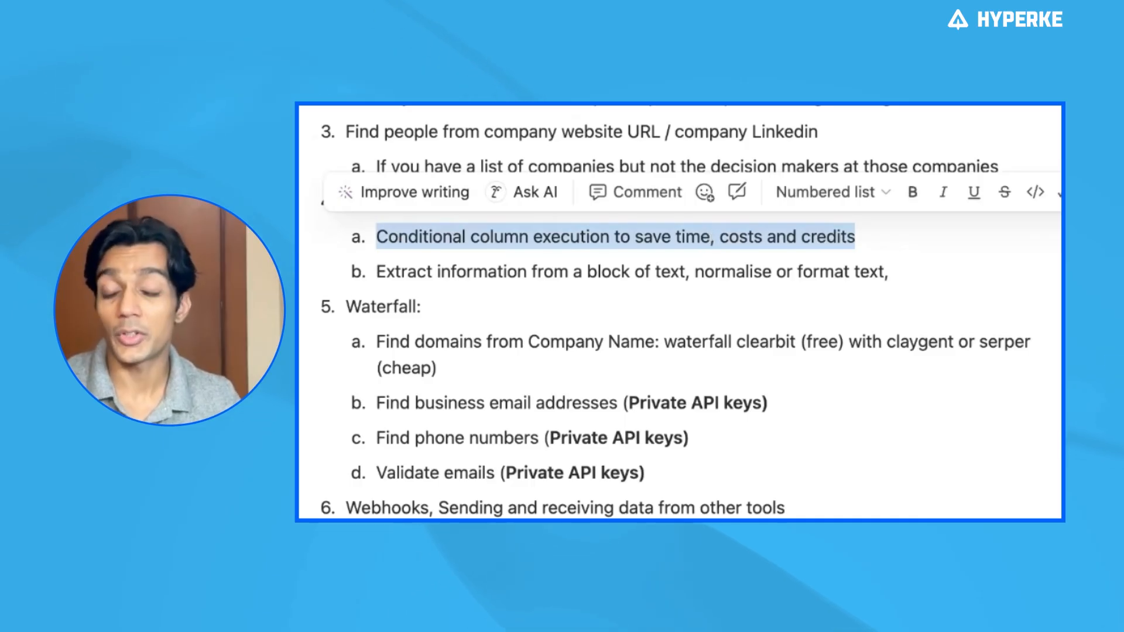
click(499, 271)
triple_click(716, 272)
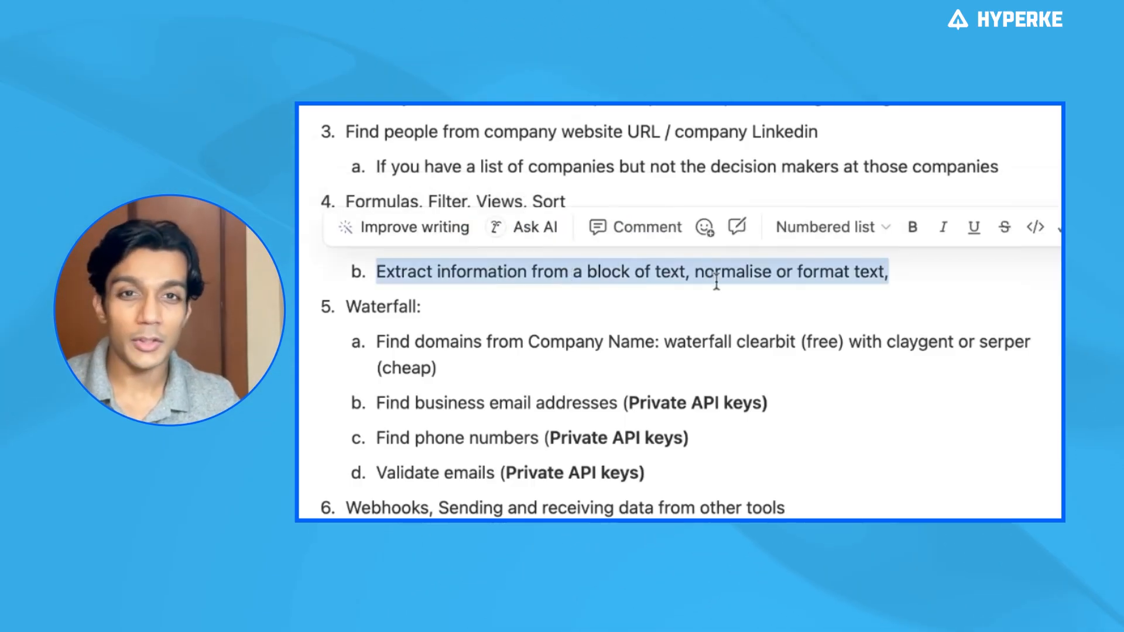
Split the text-extraction note into 'Extract information from a block of text' and 'normalise or format text' items
click(716, 279)
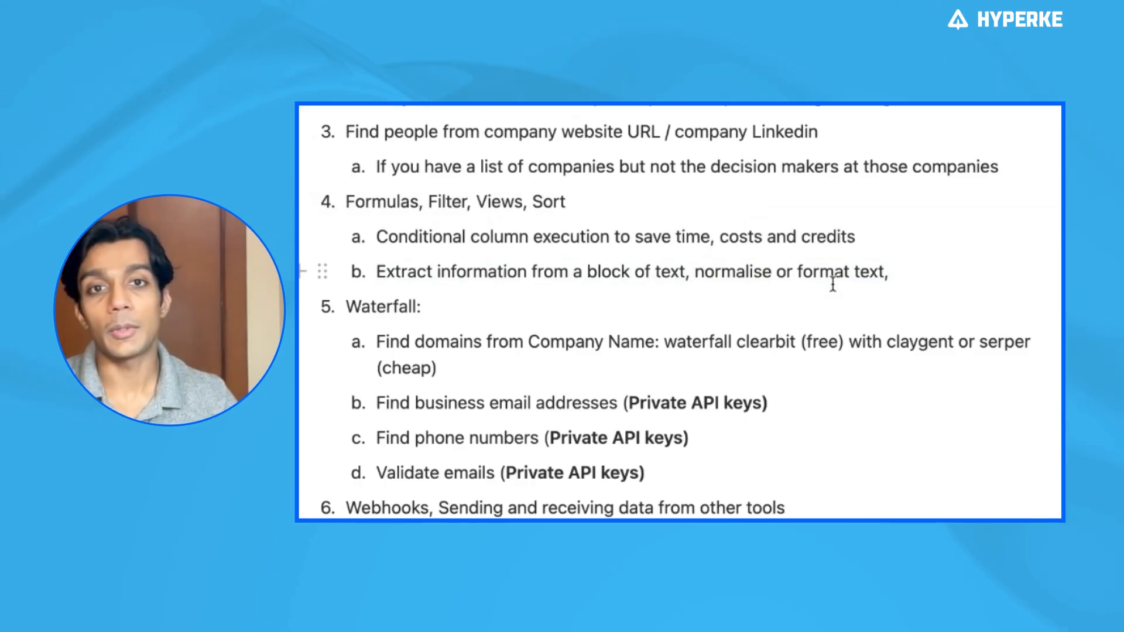
key(BackSpace)
key(BackSpace)
key(Return)
key(End)
key(BackSpace)
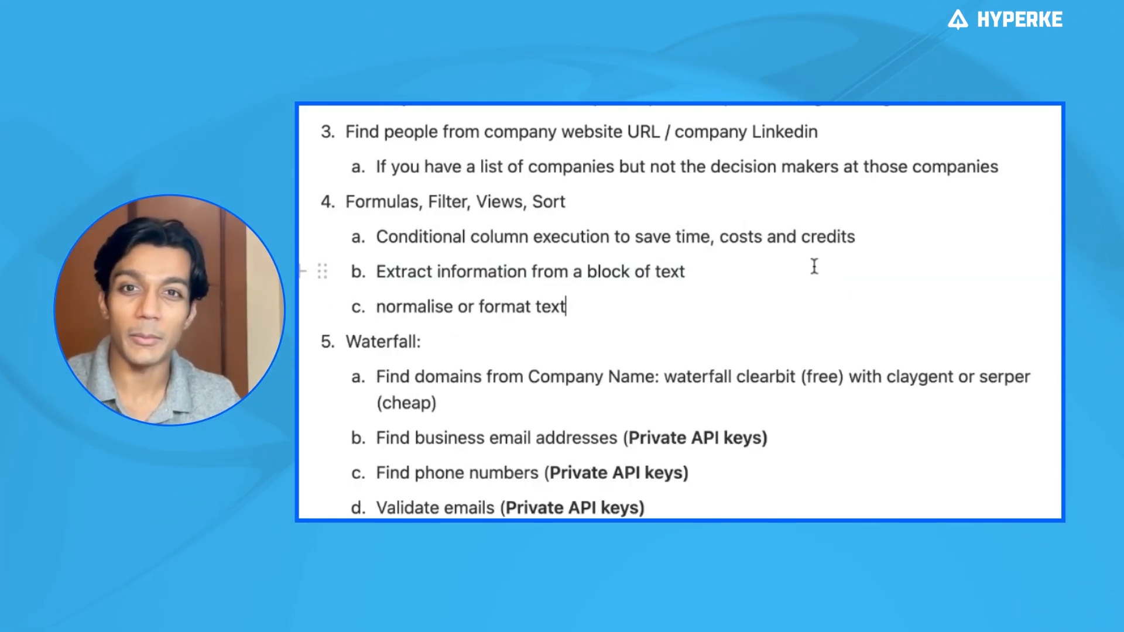
Highlight the words format and normalise and the text-extraction note item
double_click(503, 306)
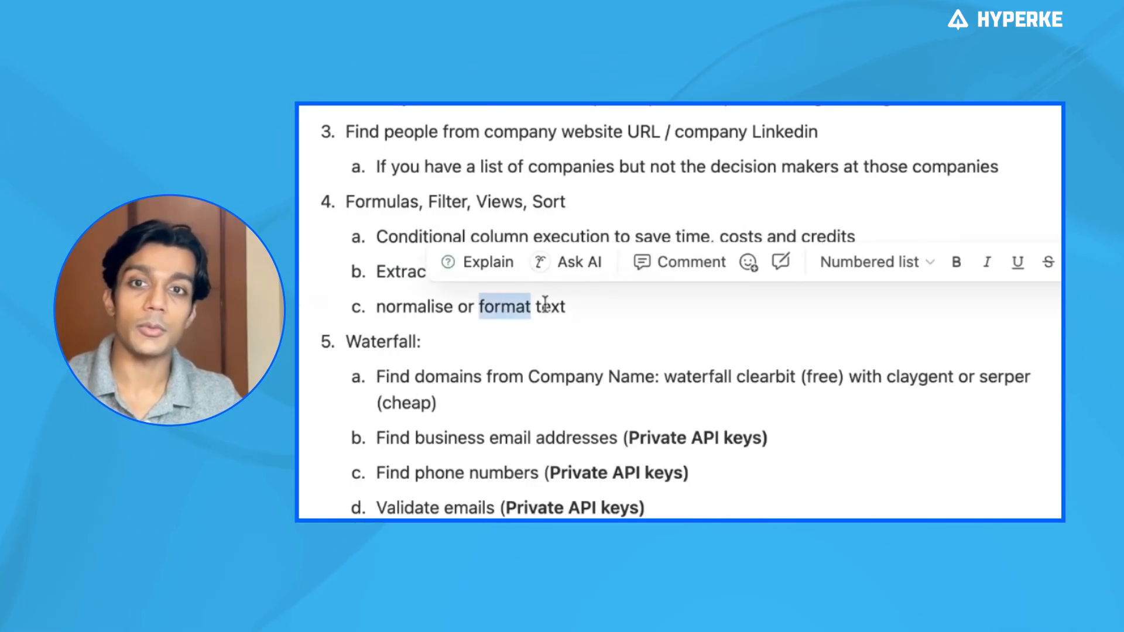
click(637, 314)
double_click(404, 307)
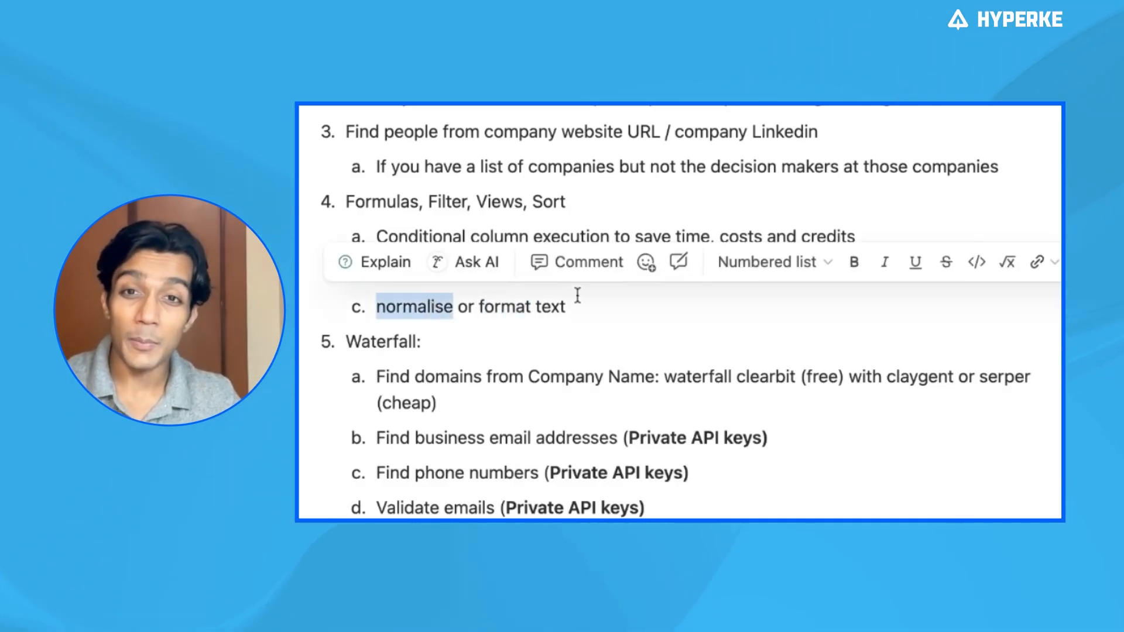
click(615, 304)
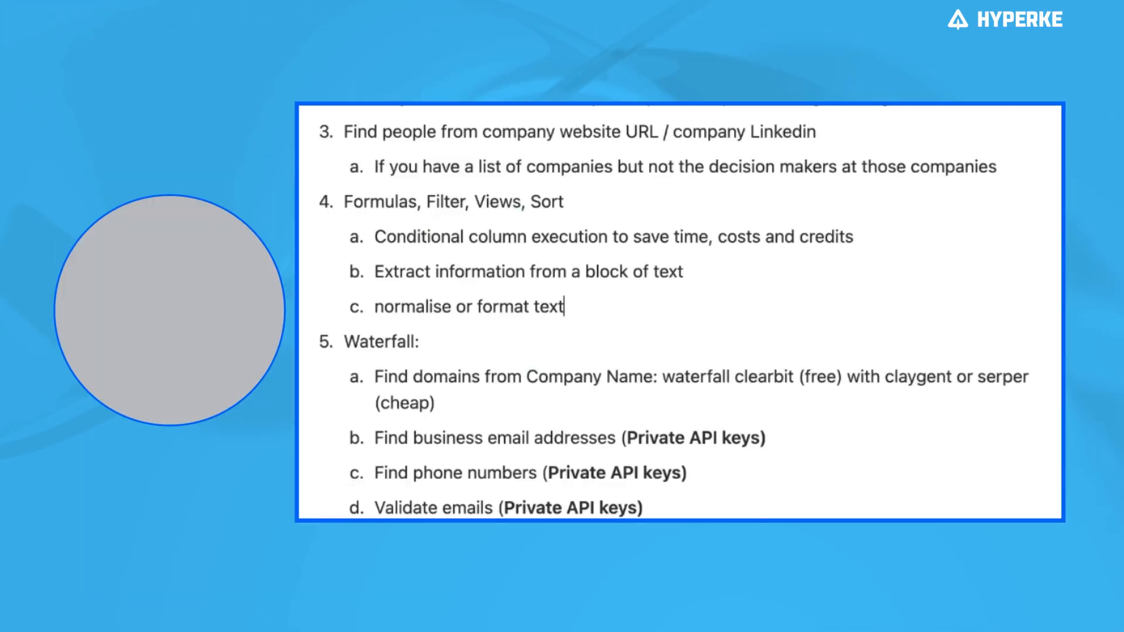
triple_click(503, 271)
click(650, 274)
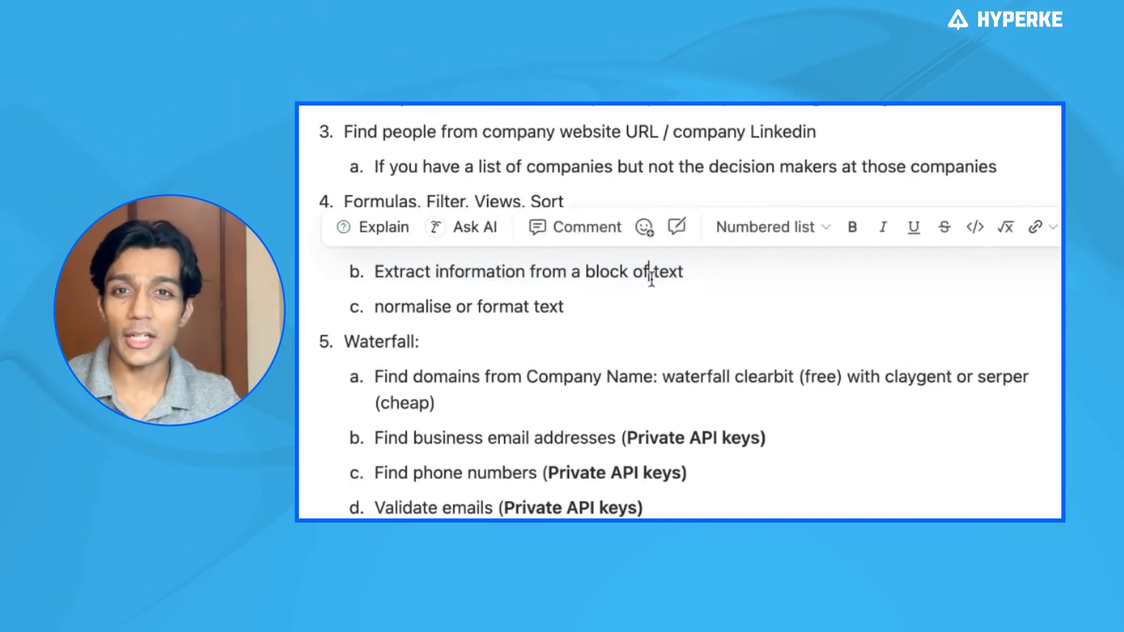
Highlight the conditional column execution note and the word Conditional in it
triple_click(585, 236)
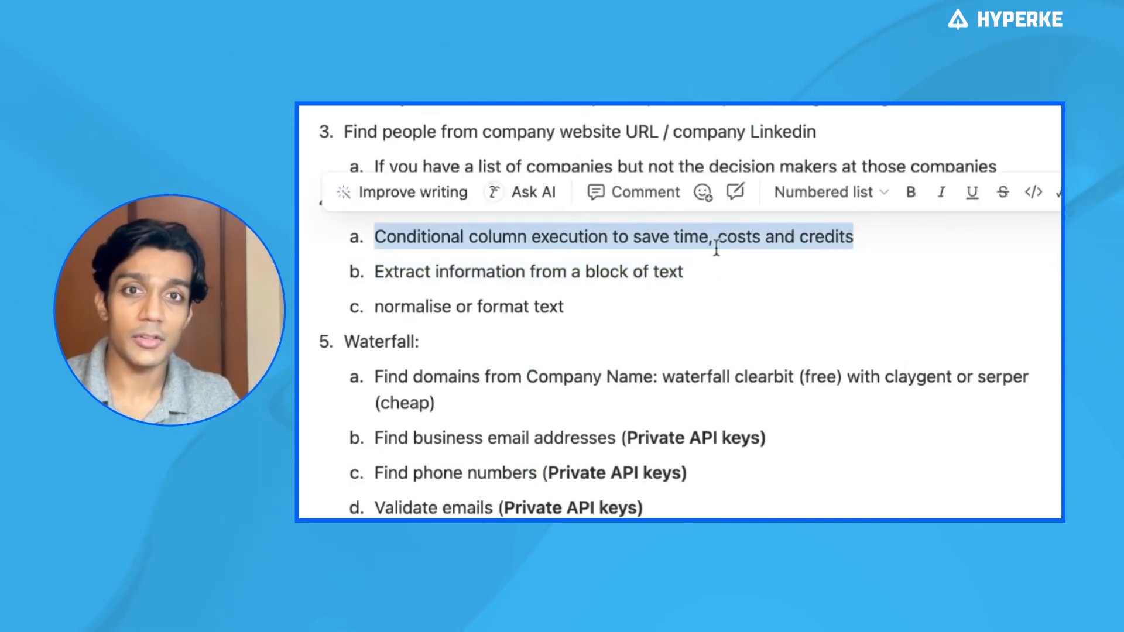
click(431, 238)
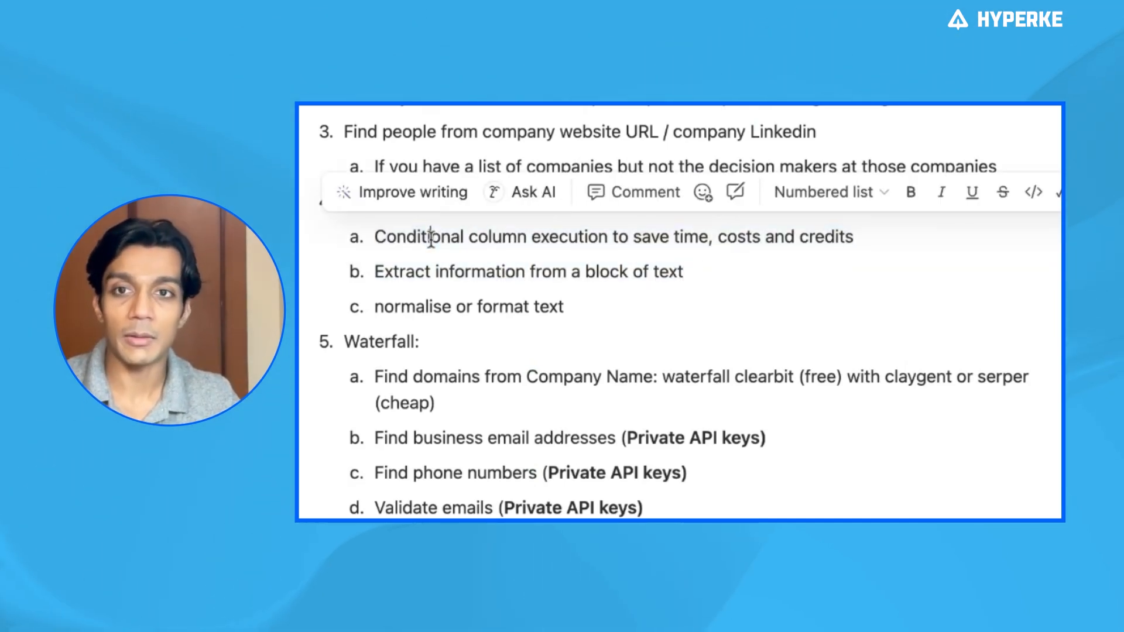
double_click(431, 237)
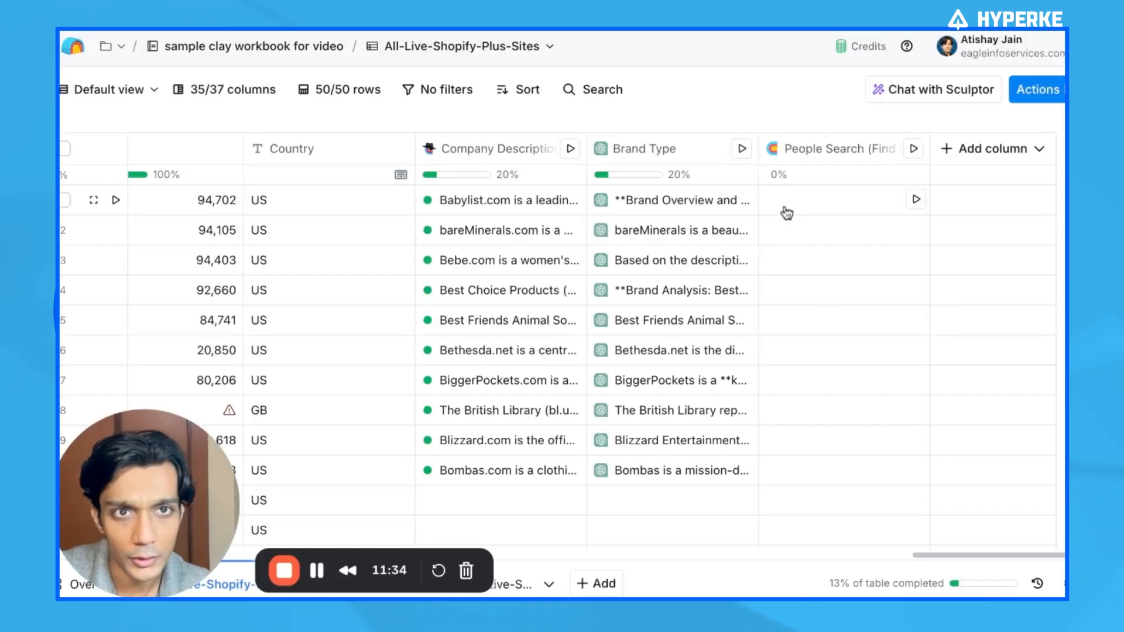
click(989, 148)
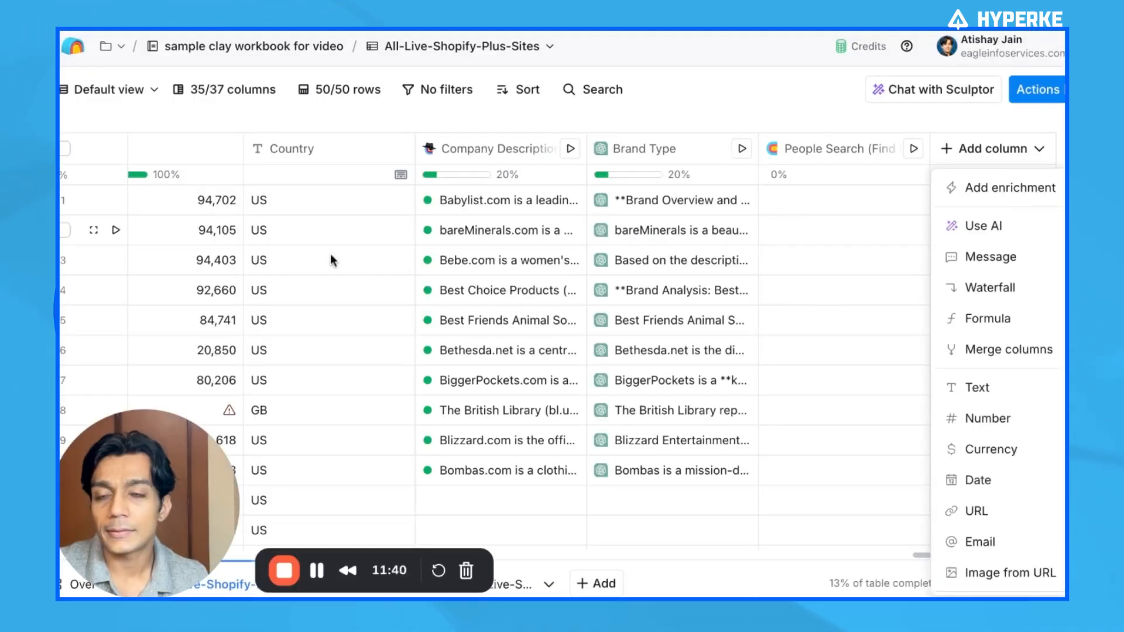
click(365, 258)
scroll(364, 259, left, 4)
scroll(365, 259, left, 5)
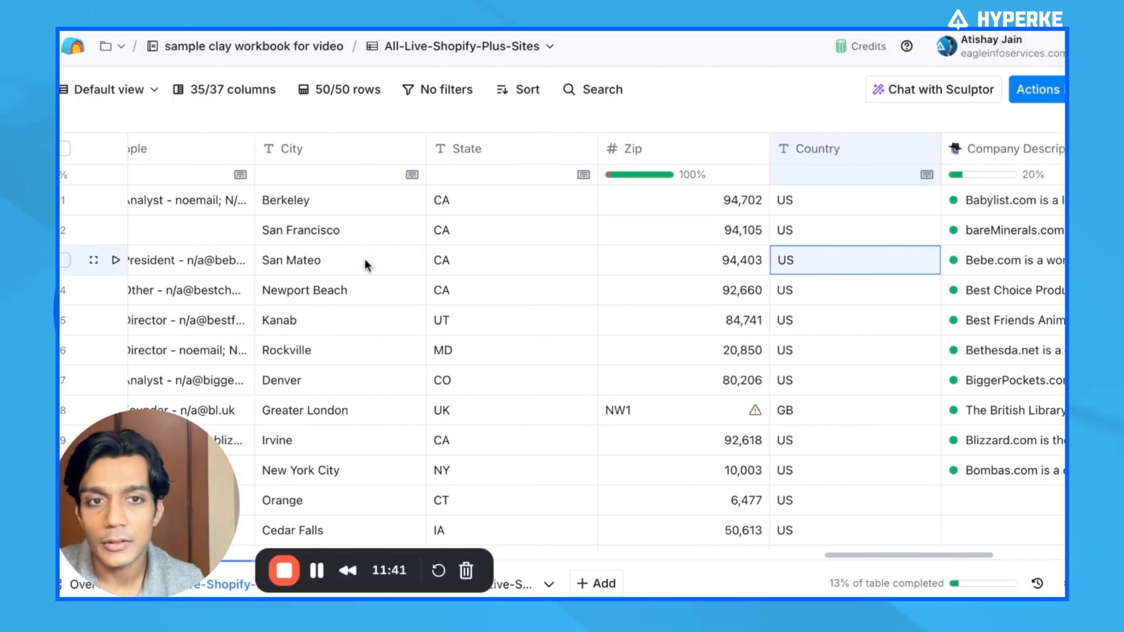
scroll(364, 259, right, 3)
scroll(660, 223, right, 4)
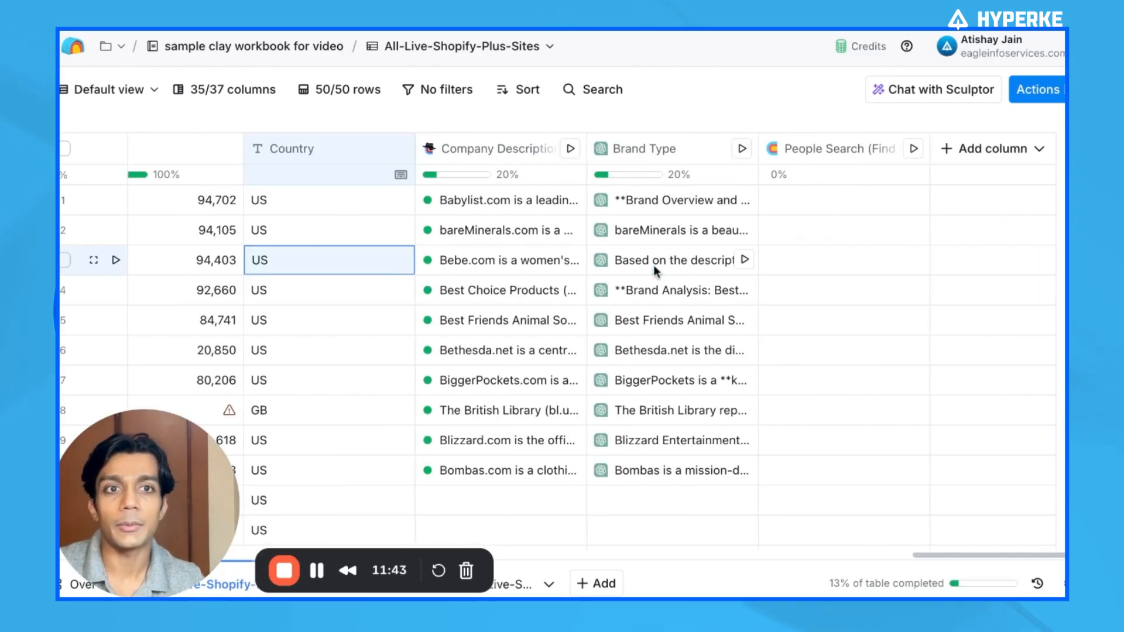
Add a formula column, generated from the prompt 'if the Country is US, say USD, if it is anything else, say unsupported currency', and save it
click(999, 150)
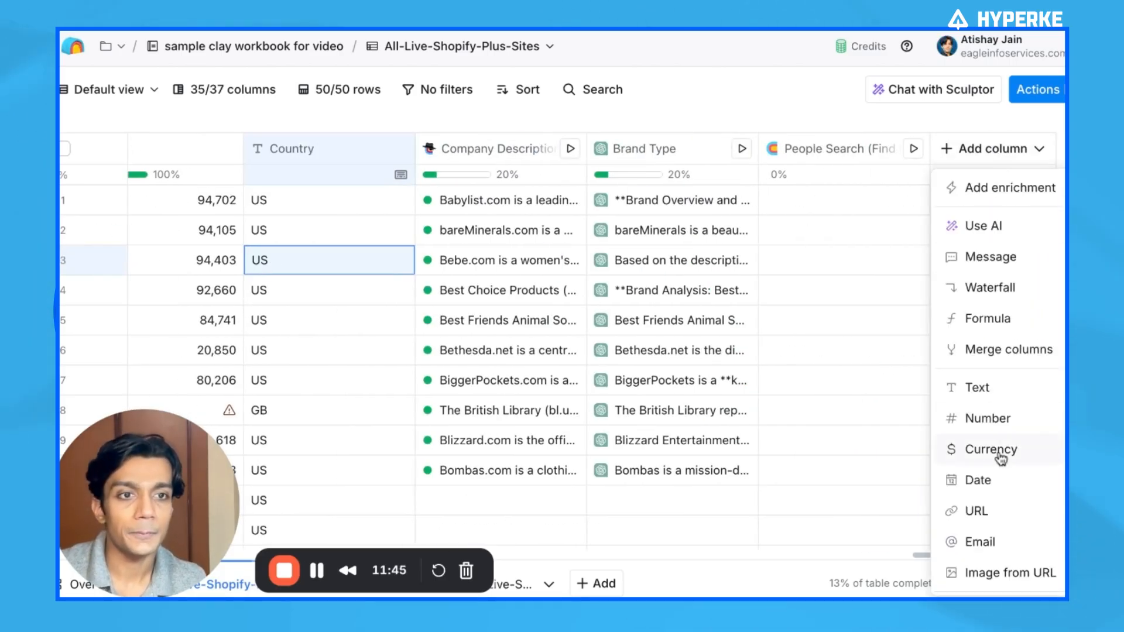
click(990, 318)
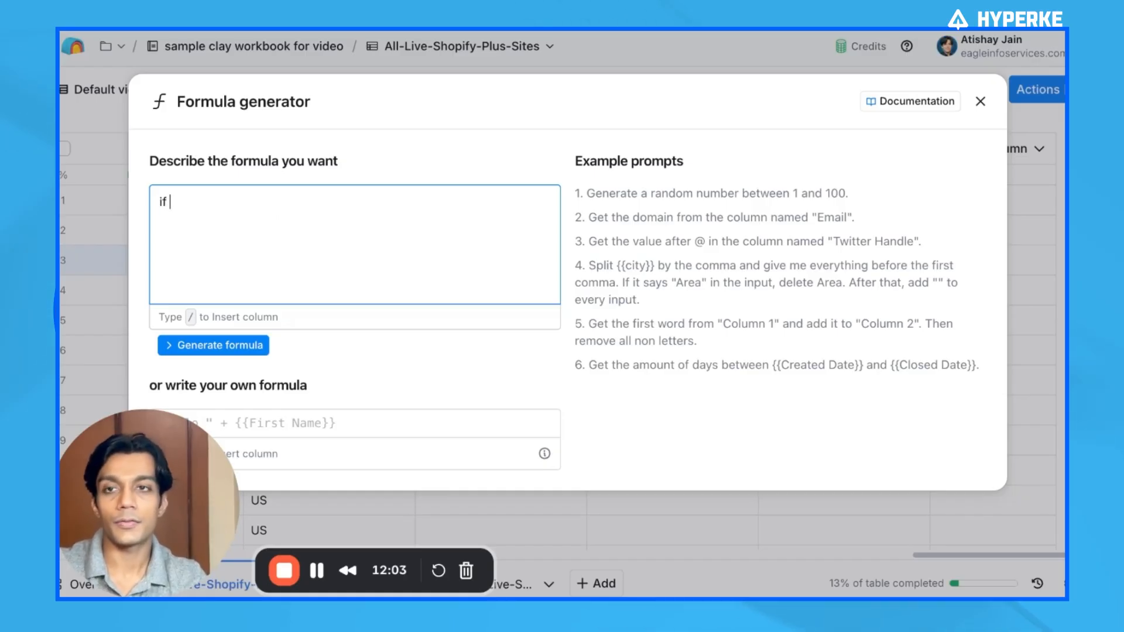
text(/count)
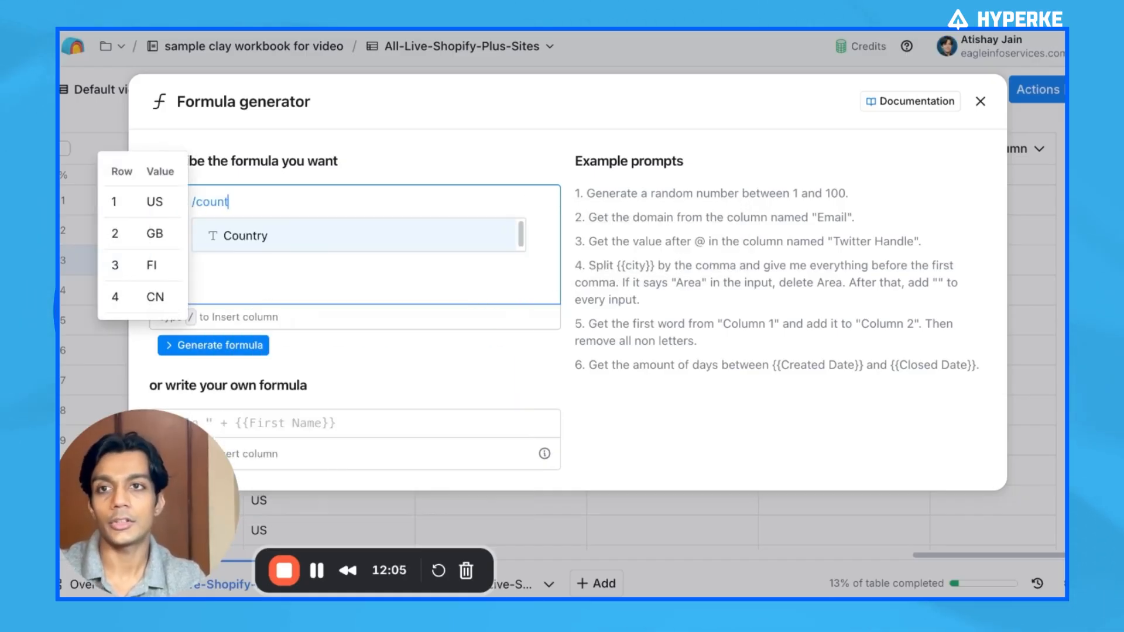
key(Return)
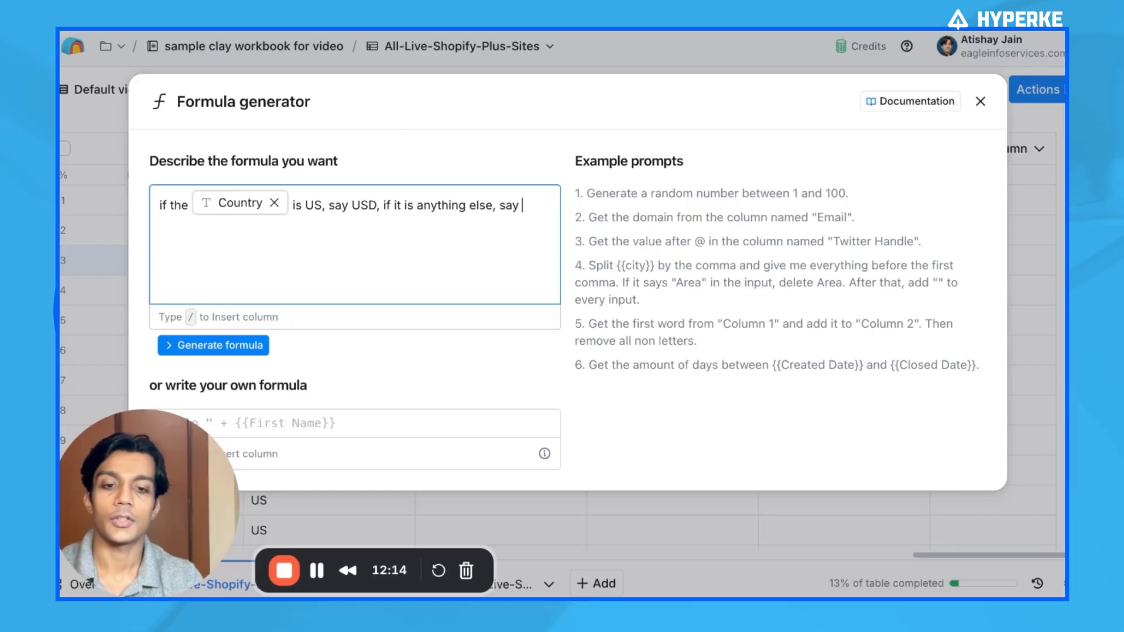
text(sup)
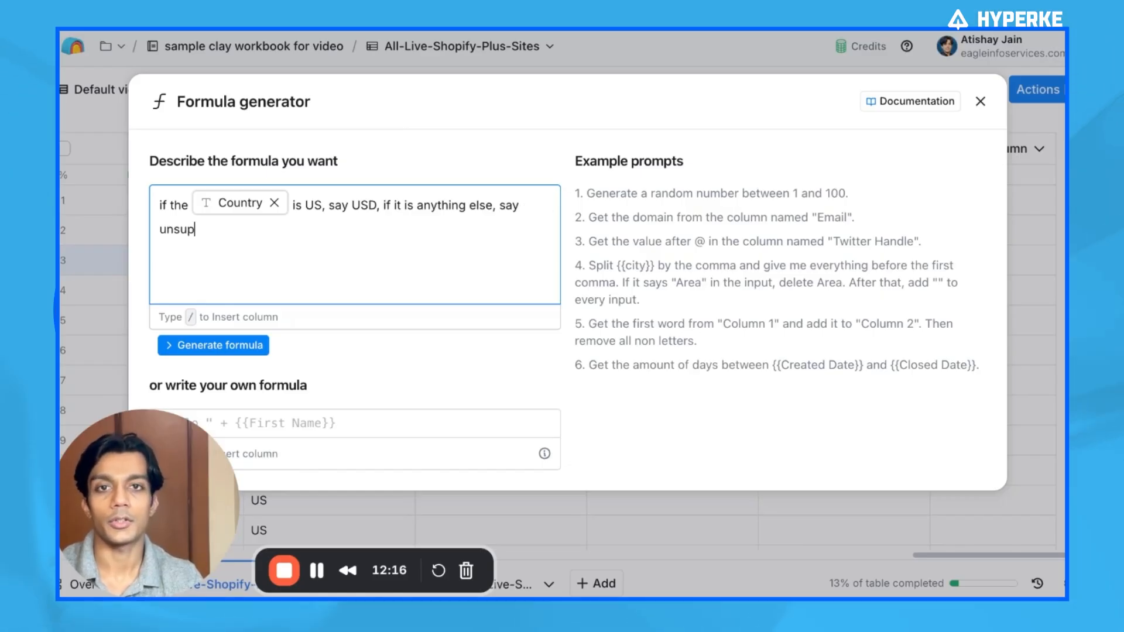
text(ported currency)
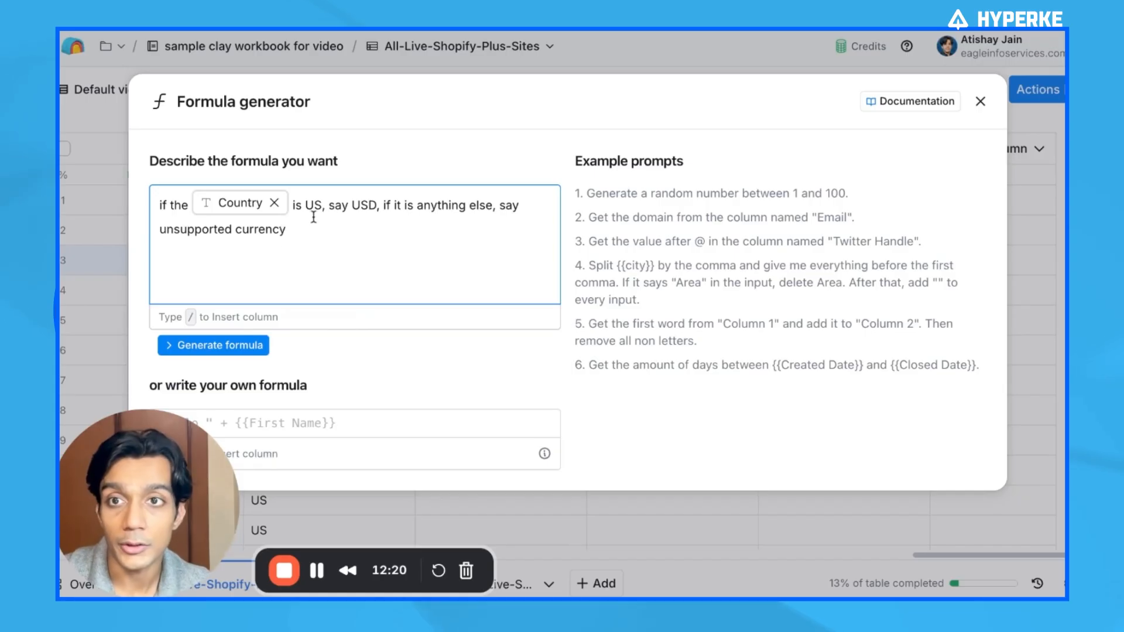
click(241, 359)
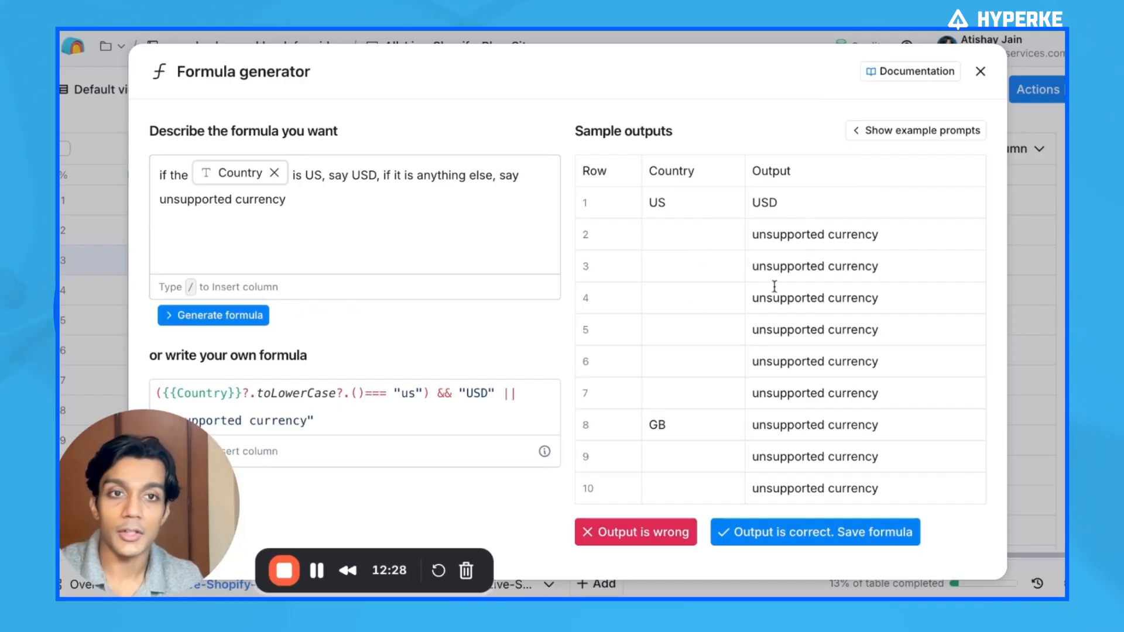
click(846, 533)
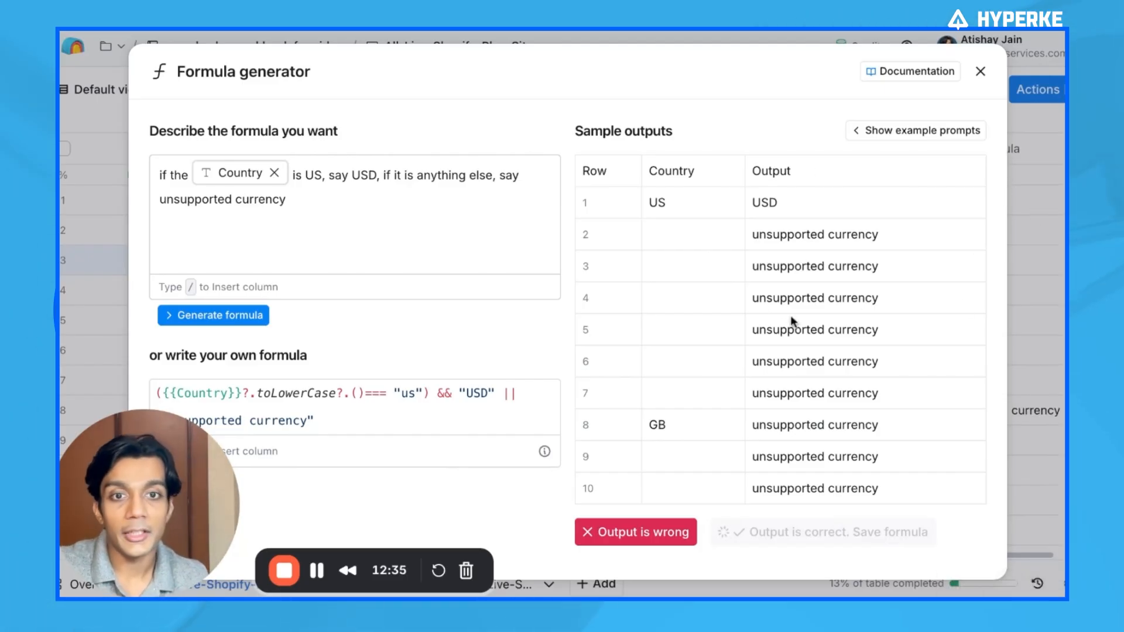
scroll(947, 342, down, 7)
scroll(947, 342, up, 7)
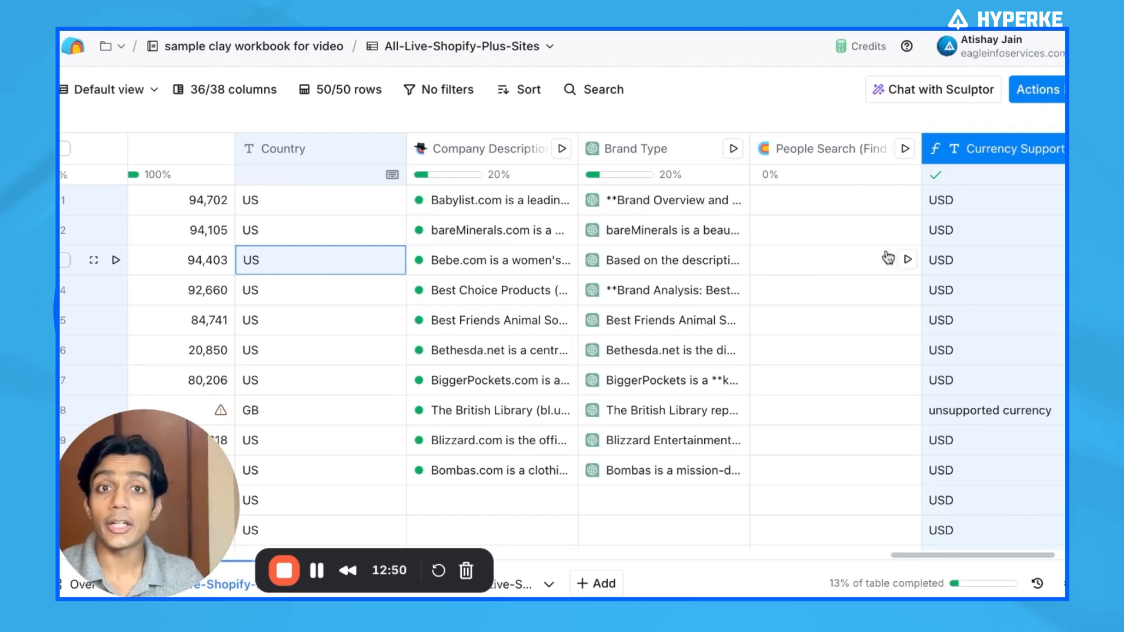
click(637, 154)
click(683, 221)
scroll(836, 351, down, 2)
scroll(836, 377, up, 2)
click(1074, 89)
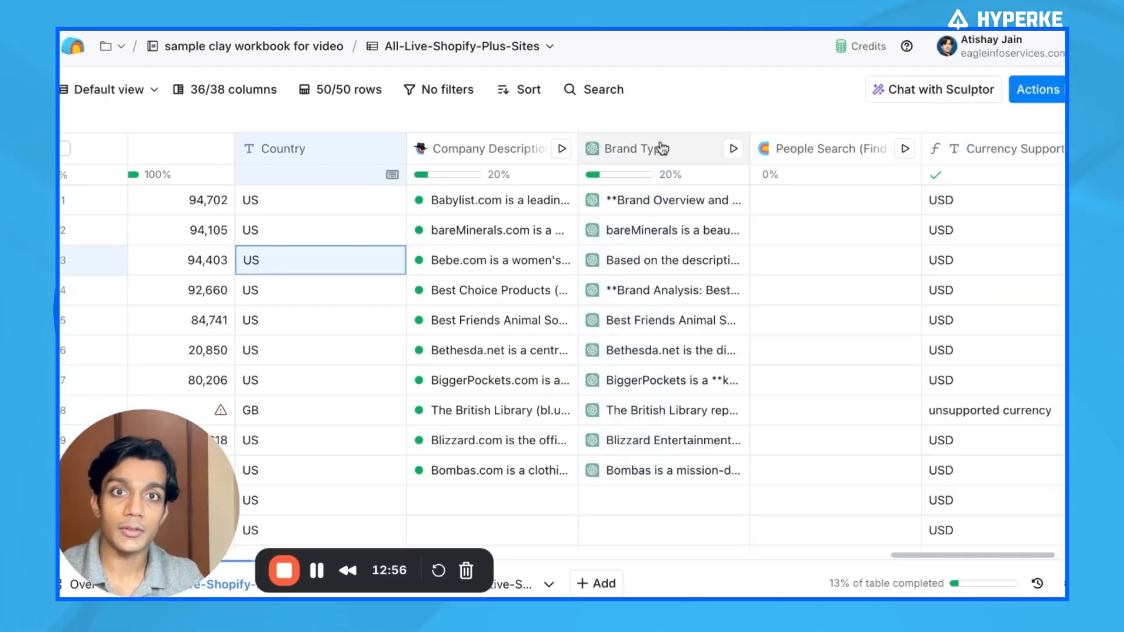
click(661, 149)
key(Escape)
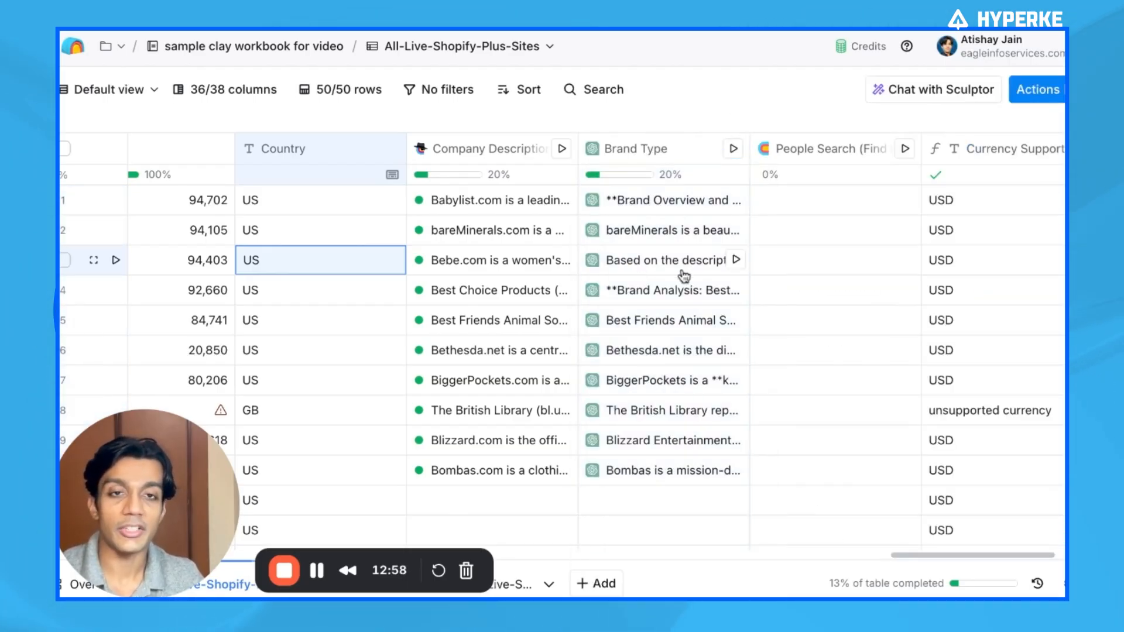
Give the Brand Type column an AI-generated 'only run if Country is US' condition, then save and run 10 rows
click(672, 148)
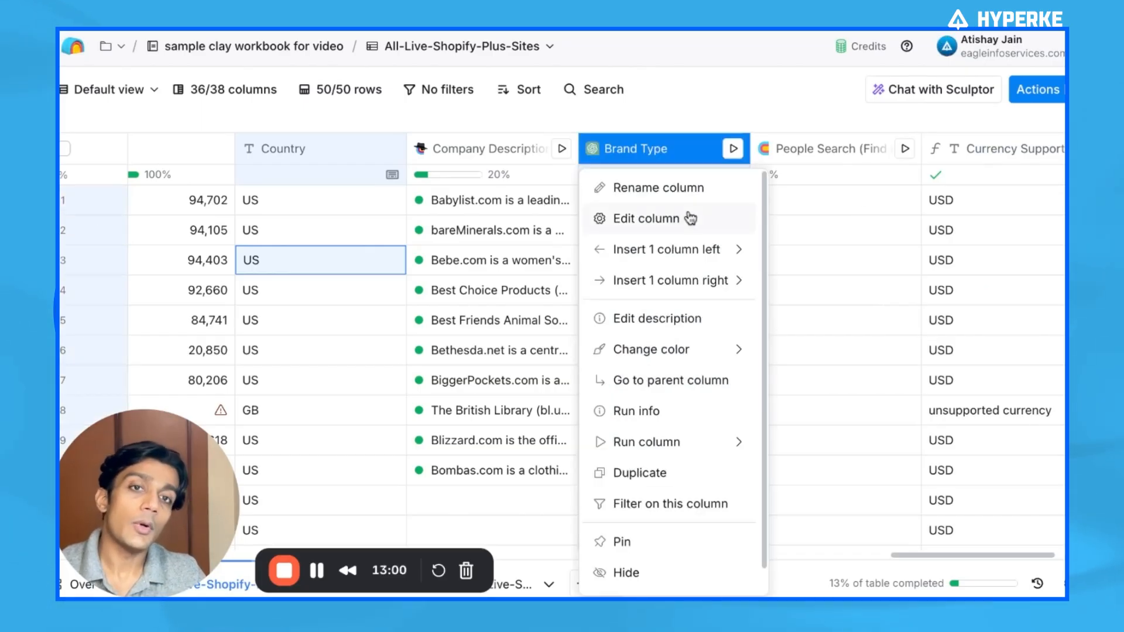
click(691, 219)
scroll(929, 300, down, 5)
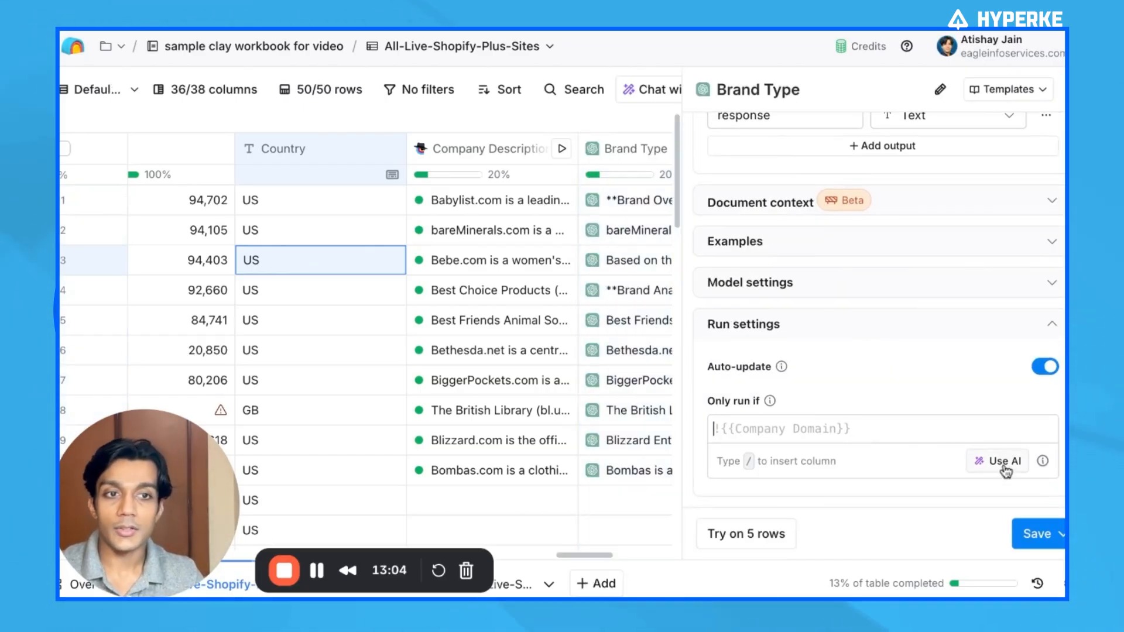
scroll(842, 368, up, 5)
scroll(842, 367, down, 5)
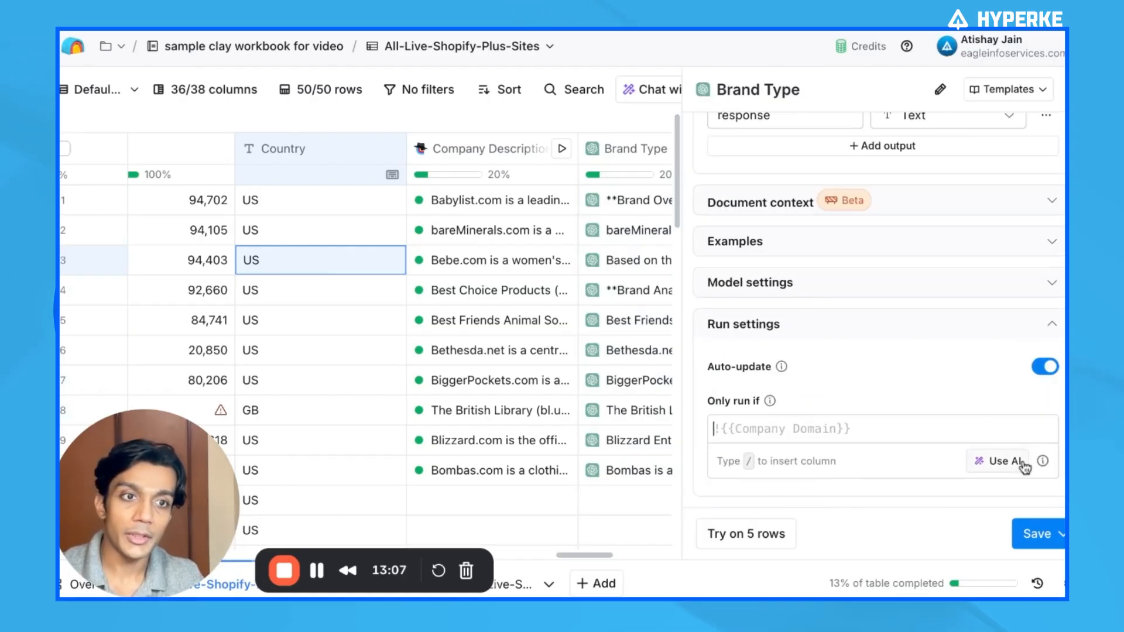
click(994, 463)
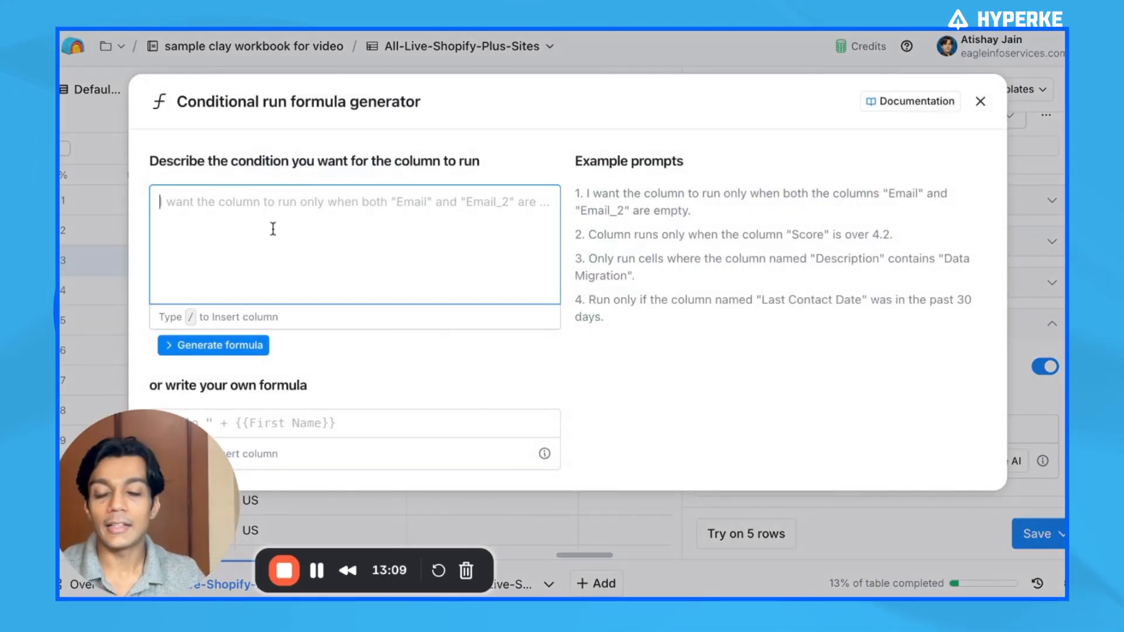
text(only run if /country)
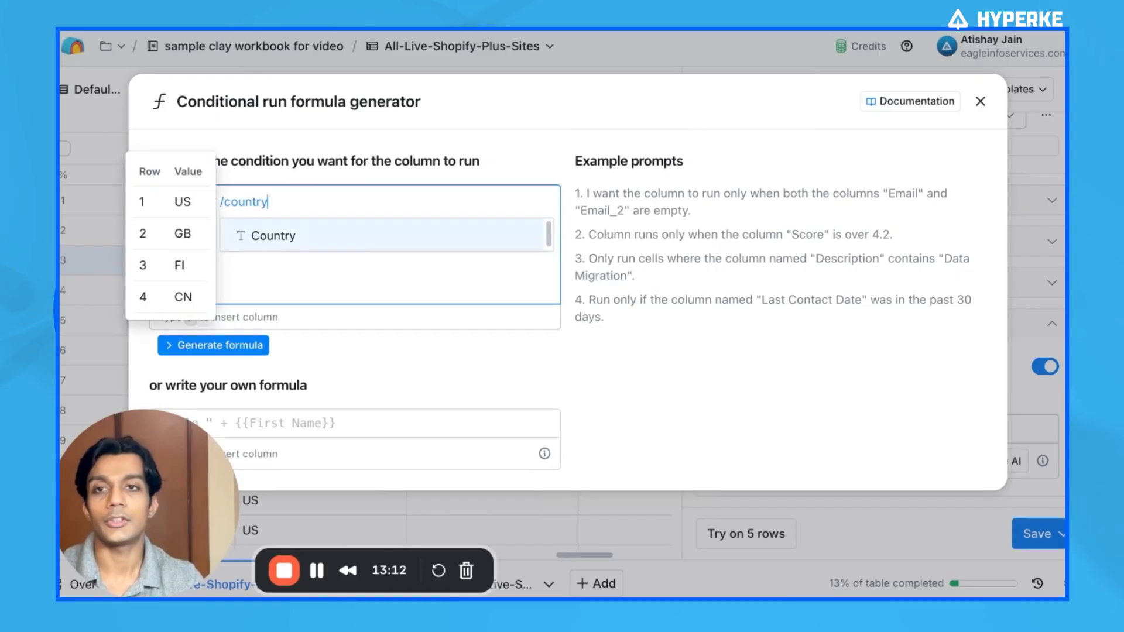
key(Return)
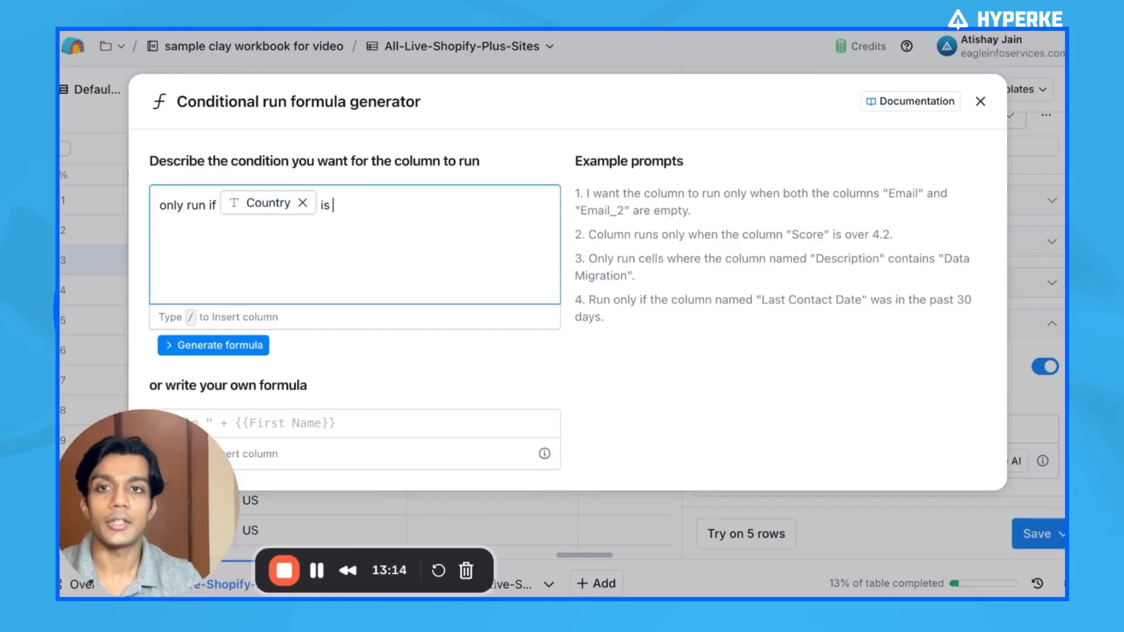
key(Return)
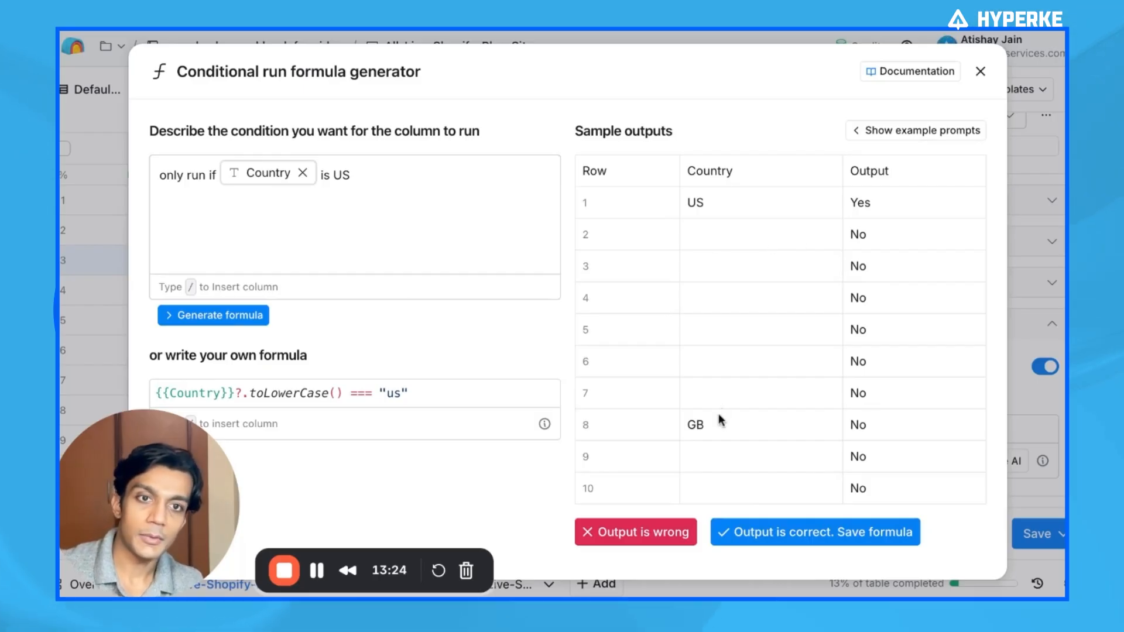
double_click(695, 426)
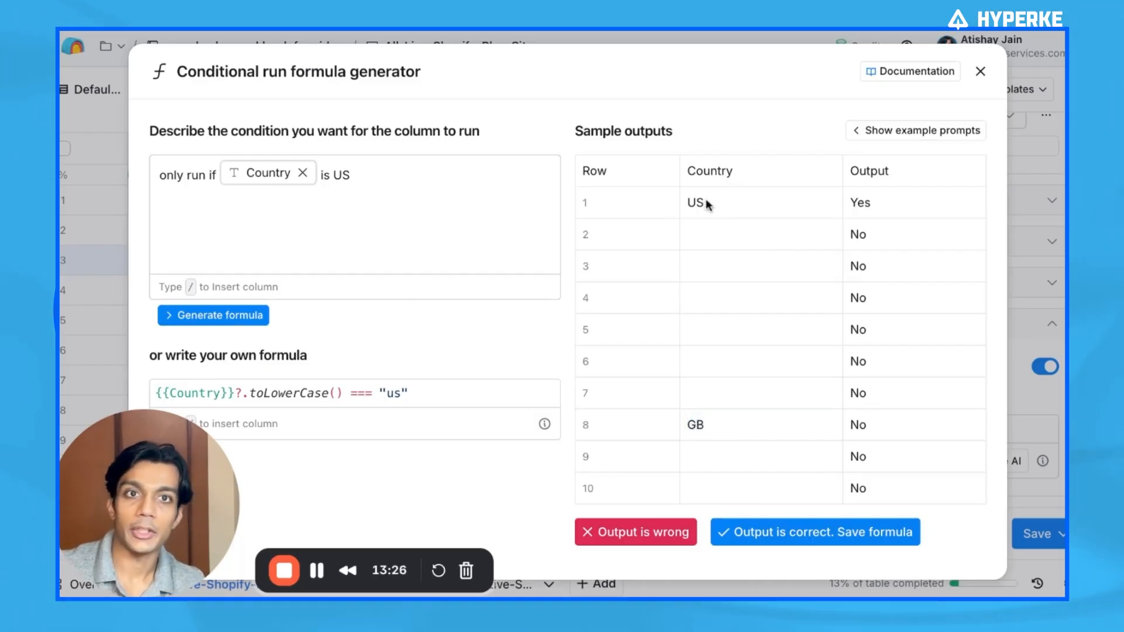
click(803, 533)
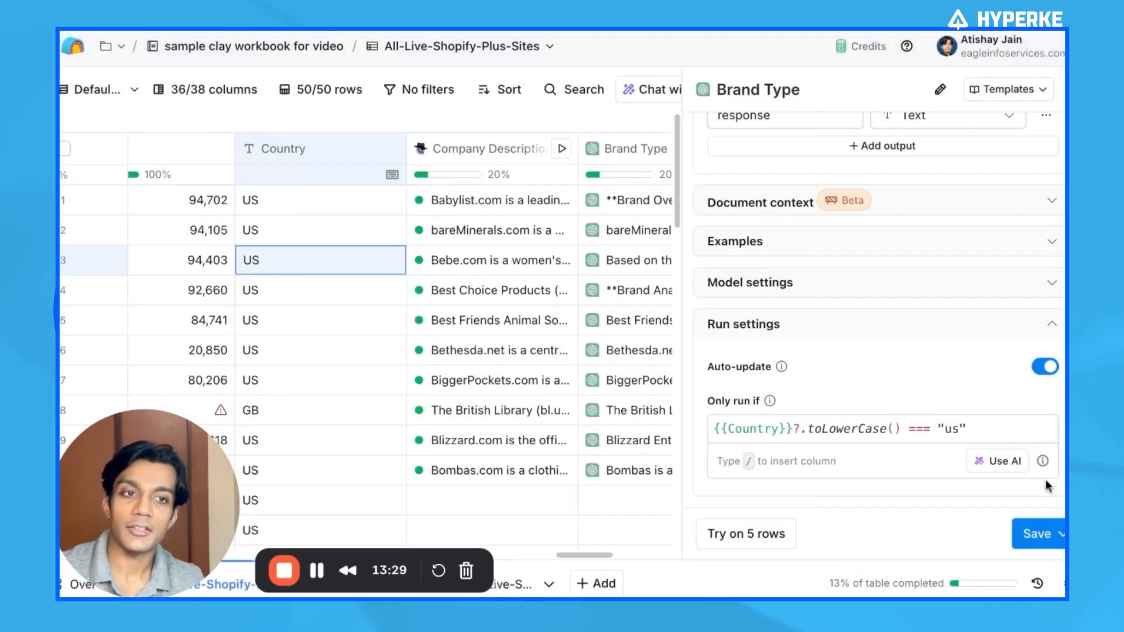
click(1043, 540)
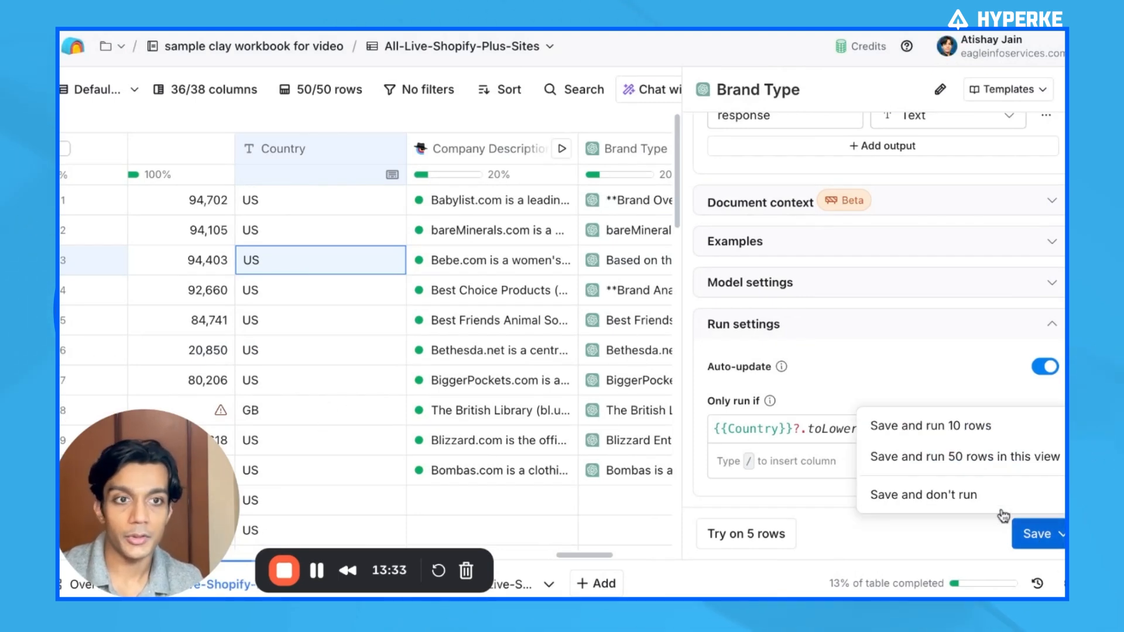
click(982, 427)
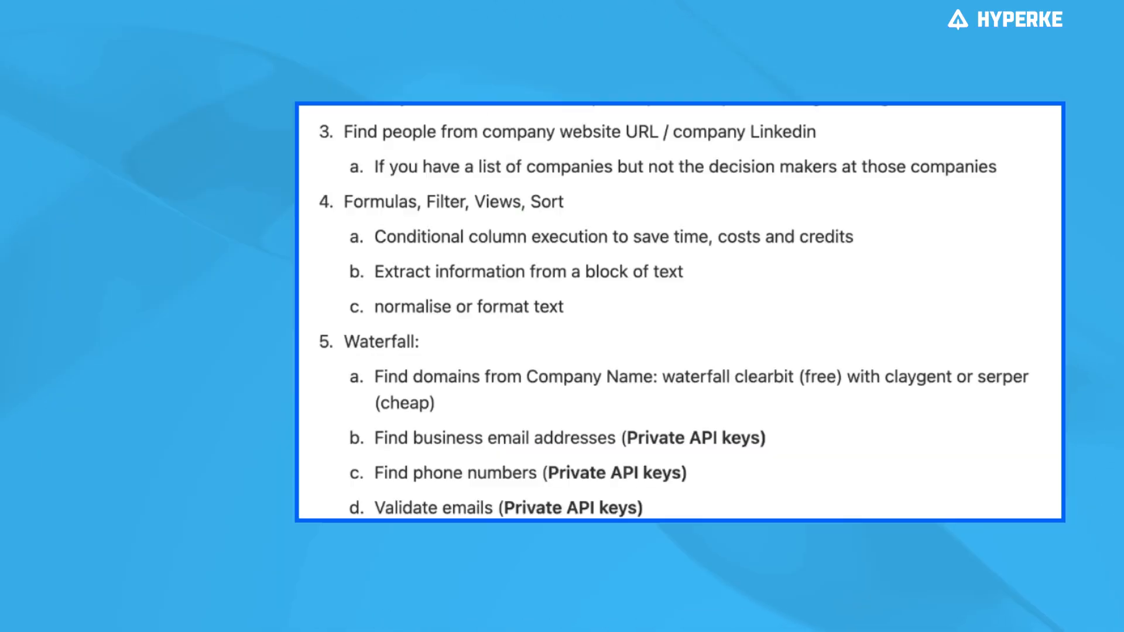
Highlight the note items above the Formulas, Filter, Views, Sort section
scroll(532, 161, up, 5)
drag(375, 160, 637, 240)
scroll(639, 235, down, 1)
scroll(639, 234, down, 3)
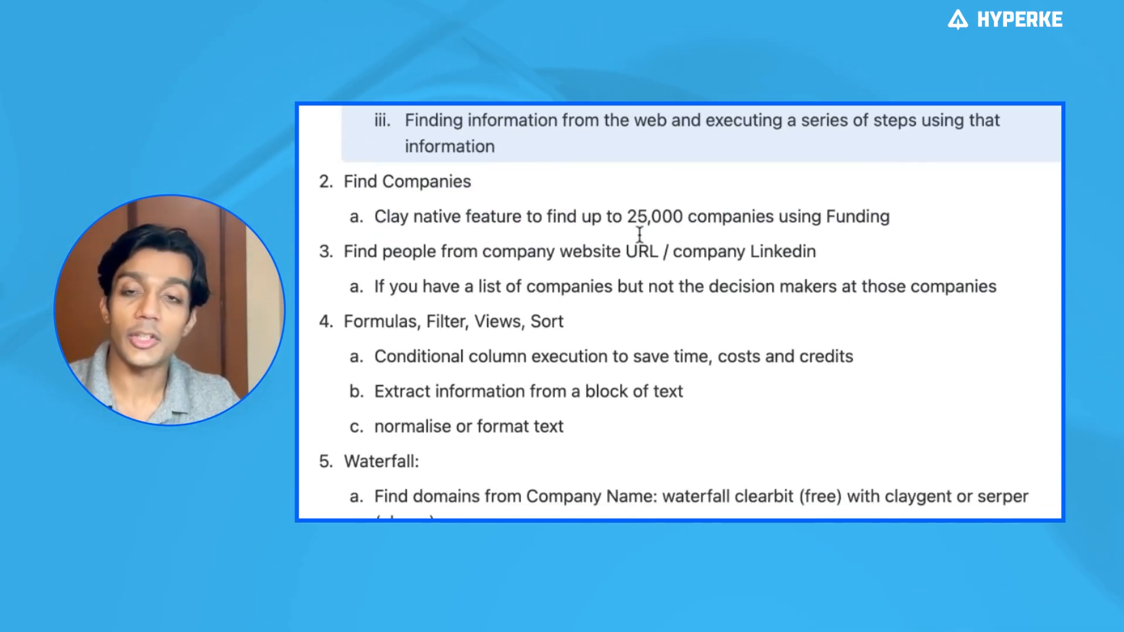